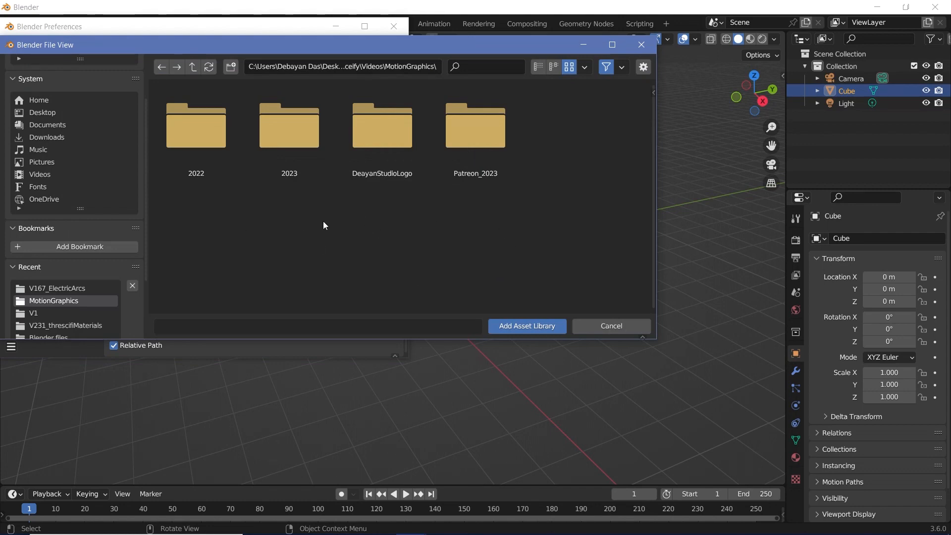
Add the MotionGraphics folder as another asset library and remove the duplicate MotionGraphics.001 entry.
left_click(528, 327)
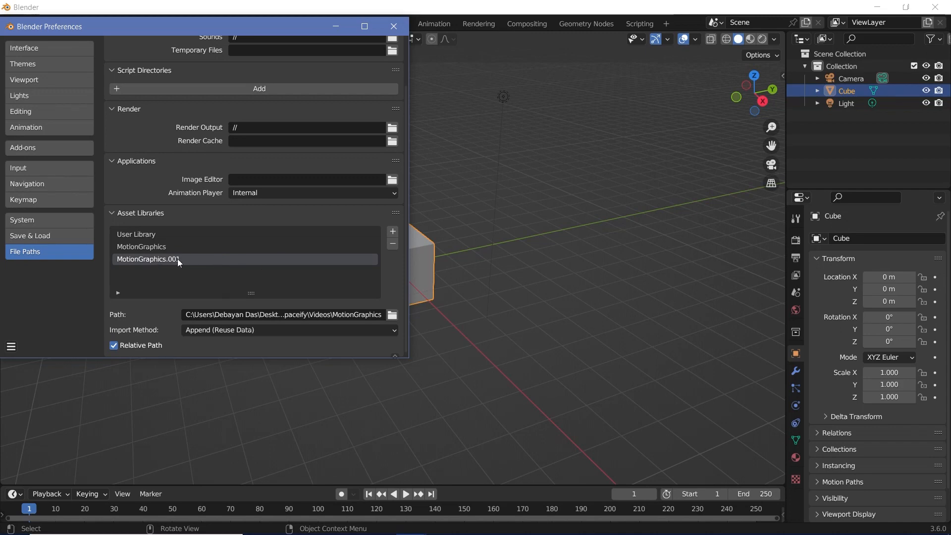
left_click(393, 244)
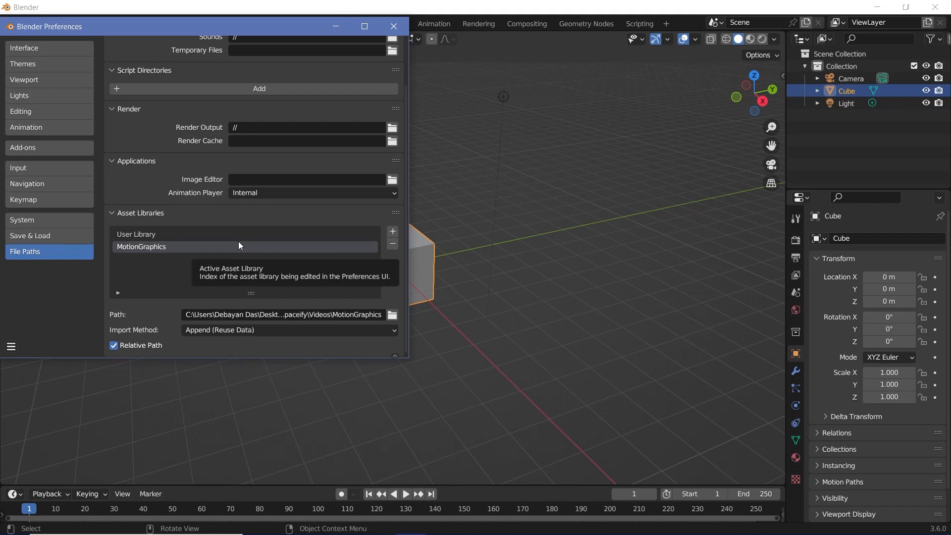
Look through the project folders in the MotionGraphics library path, including 2022\V3, without changing the path, and close the preferences.
left_click(393, 315)
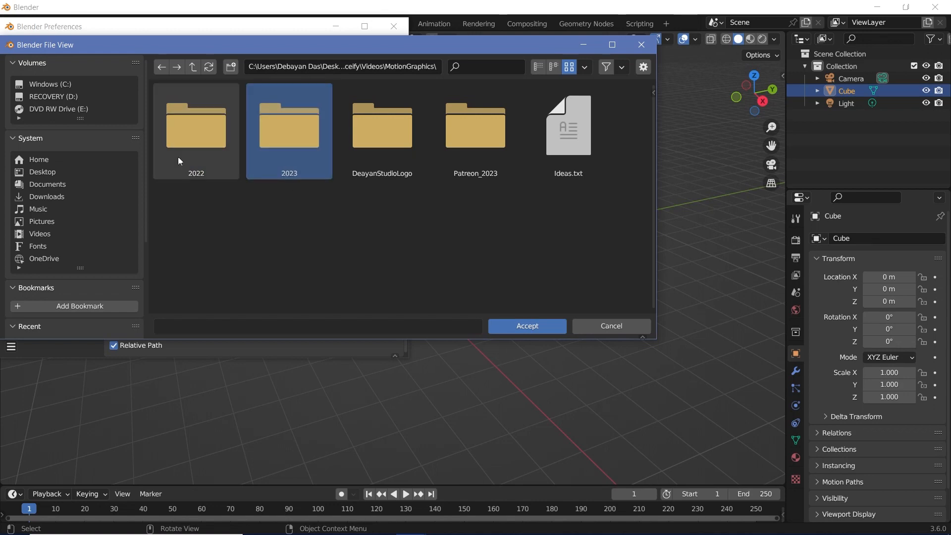
double_click(188, 153)
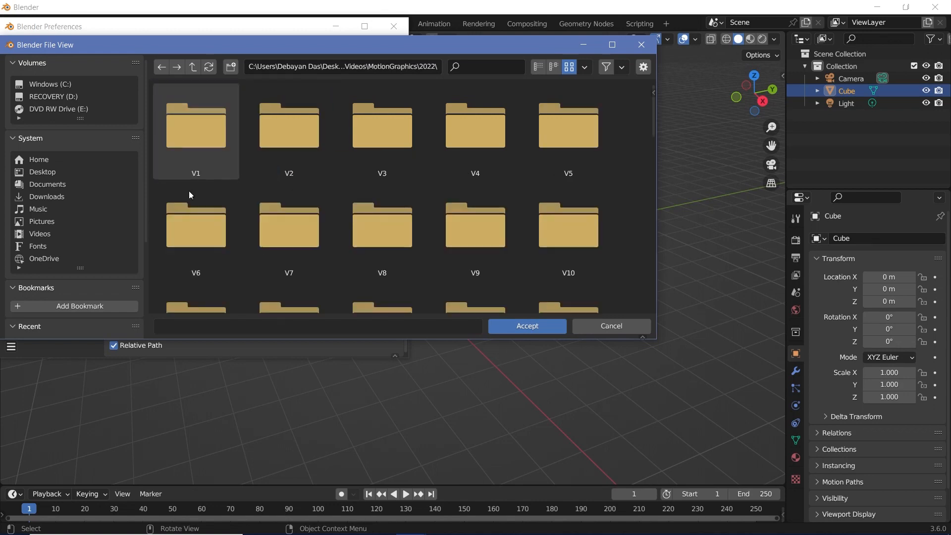
double_click(304, 141)
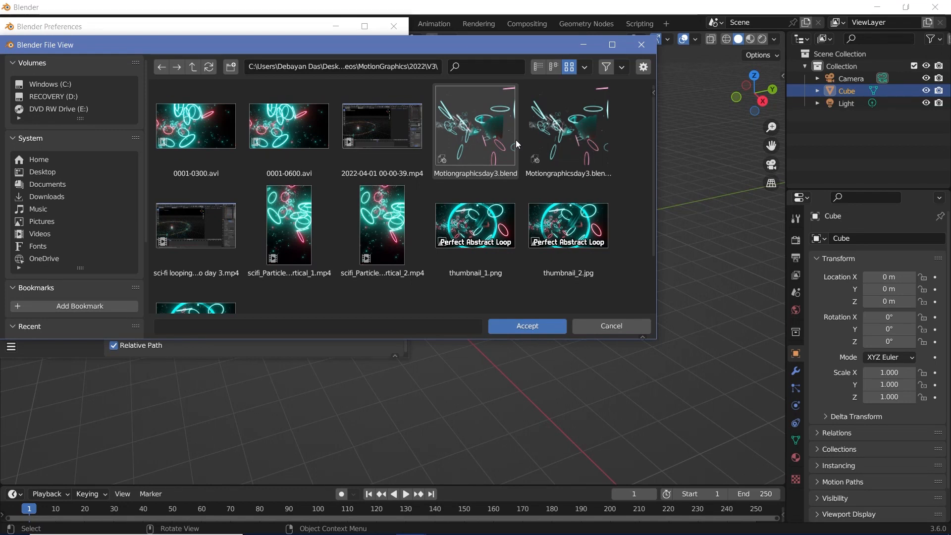
left_click(599, 328)
left_click(393, 27)
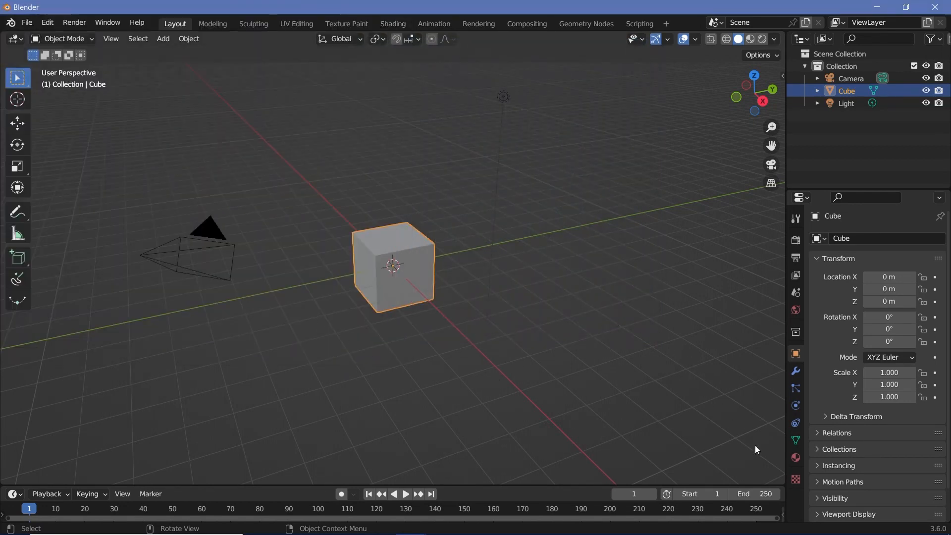
Split off a lower area beneath the 3D viewport and show the MotionGraphics library there in an Asset Browser.
left_click_drag(780, 480, 751, 345)
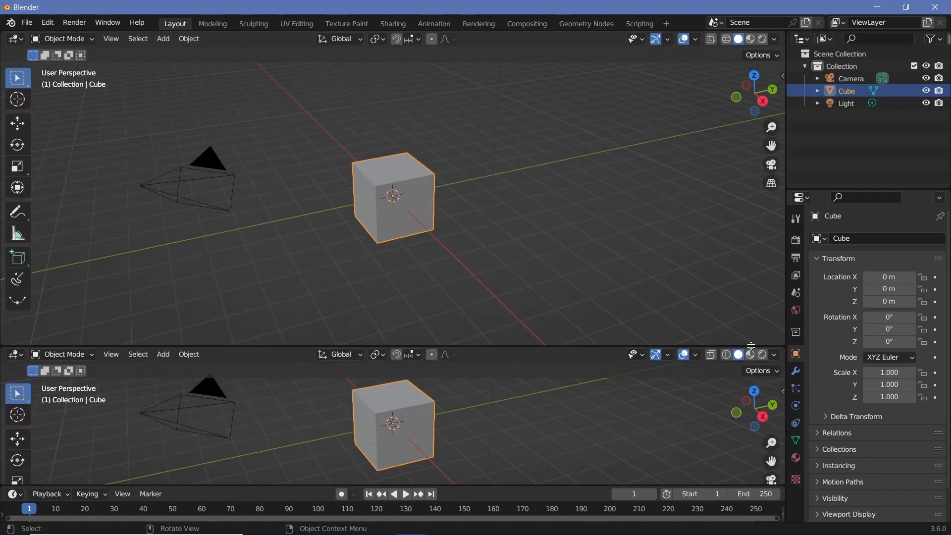
left_click(15, 354)
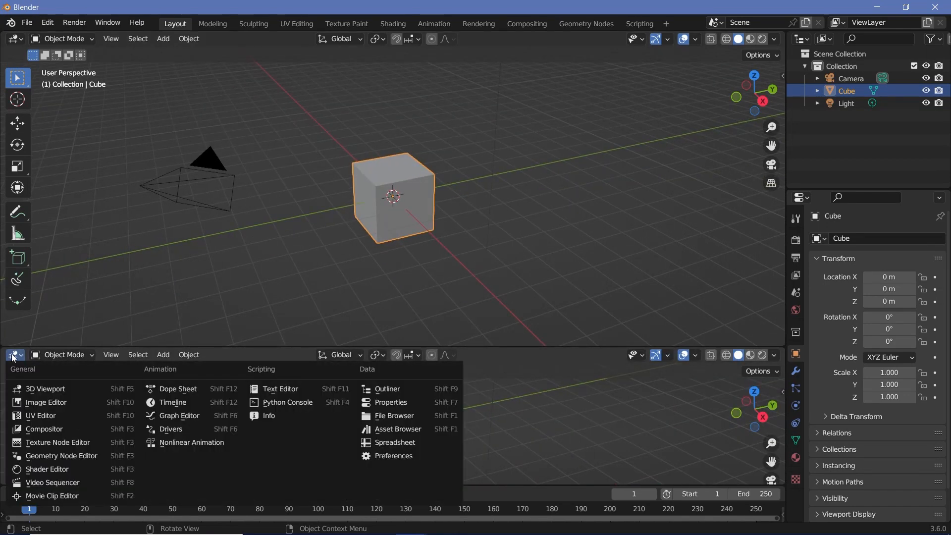
left_click(391, 429)
left_click(39, 374)
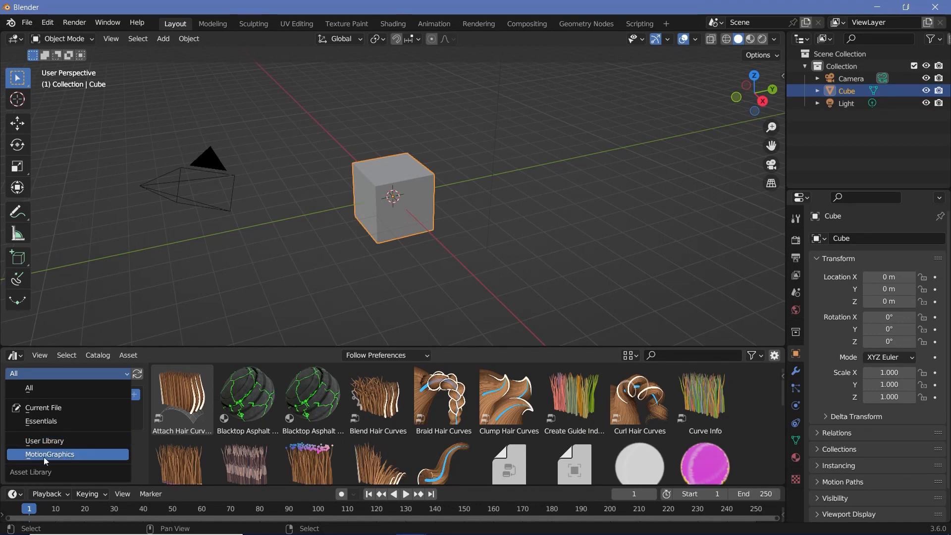
left_click(58, 457)
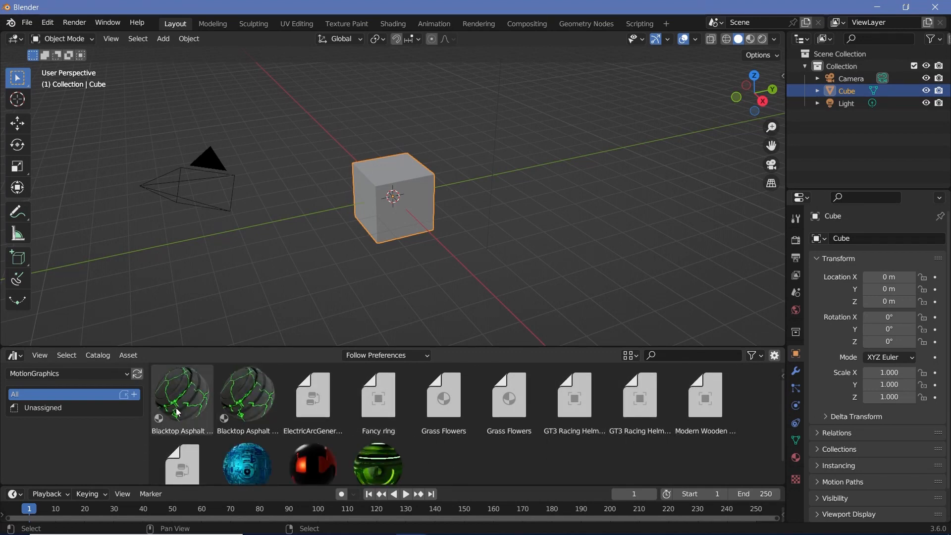
Apply the ScifiMaterial2 asset from the MotionGraphics library to the default cube and inspect it in rendered shading.
scroll(281, 459, "down", 1)
left_click_drag(310, 442, 425, 170)
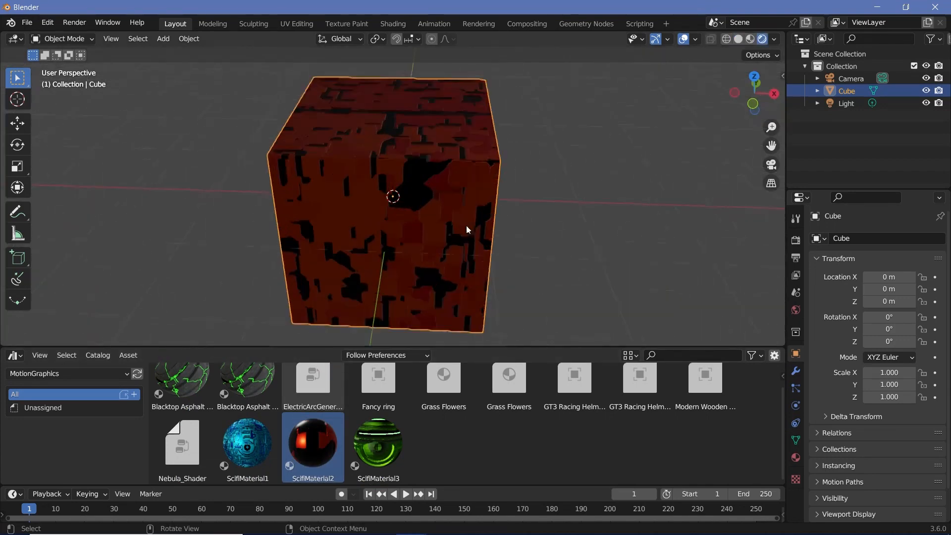
middle_click_drag(468, 229, 411, 201)
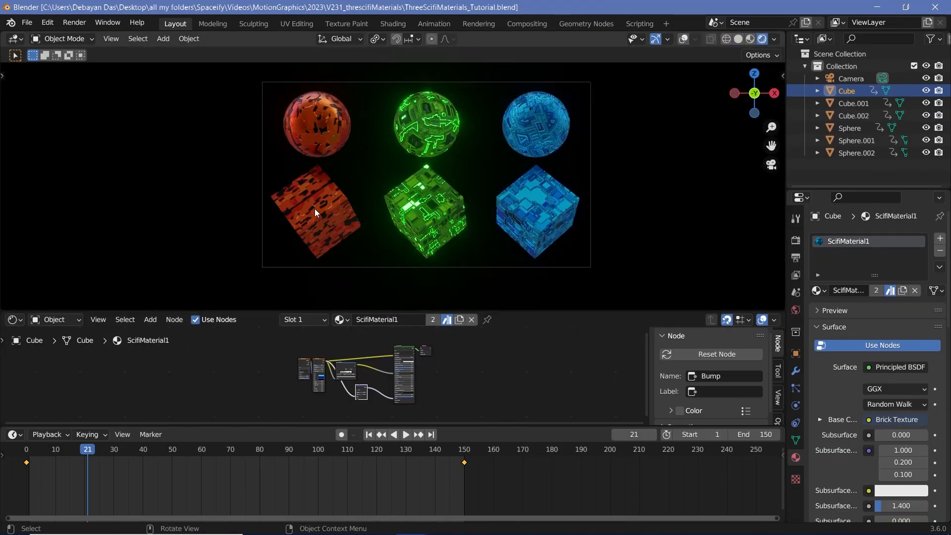
Examine the materials on the three cubes in ThreeScifiMaterials_Tutorial.blend and the asset options of ScifiMaterial1 and ScifiMaterial3.
left_click(427, 214)
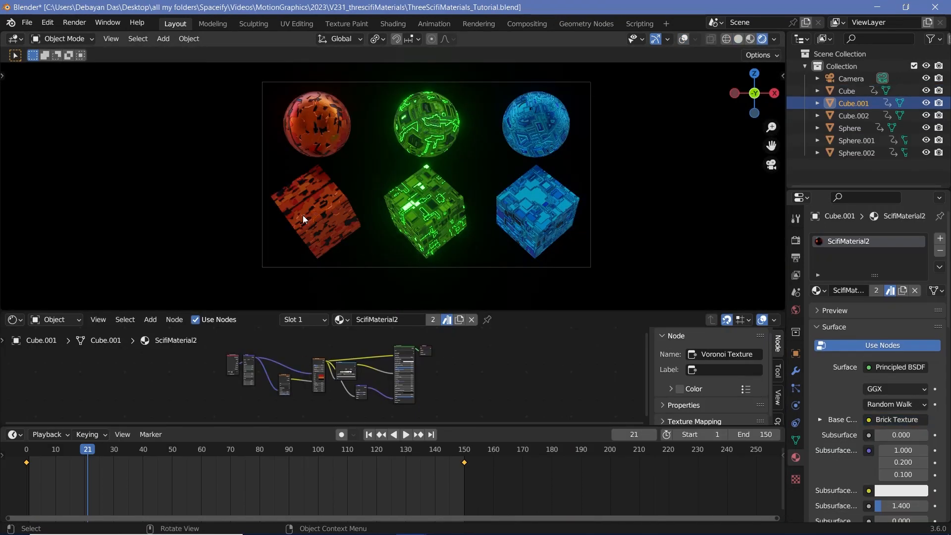
left_click(516, 209)
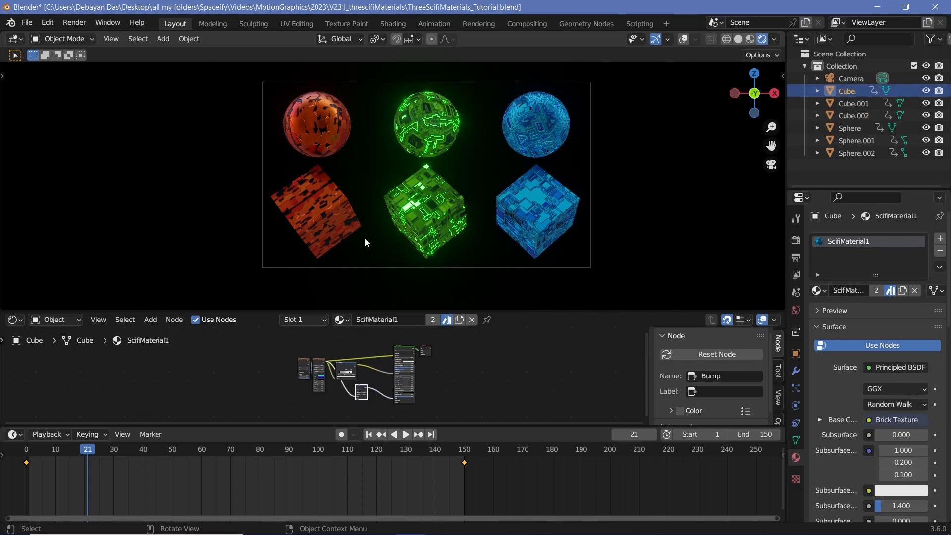
right_click(846, 290)
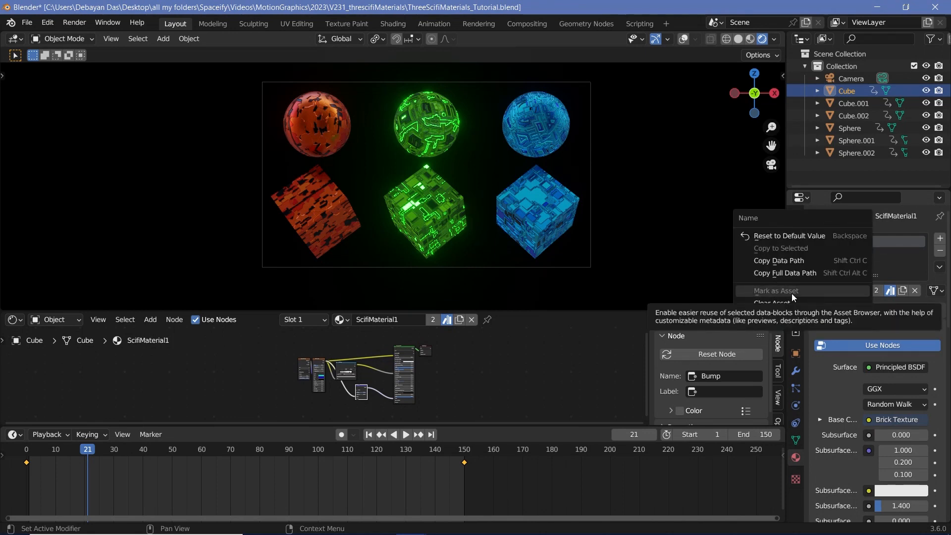
left_click(853, 115)
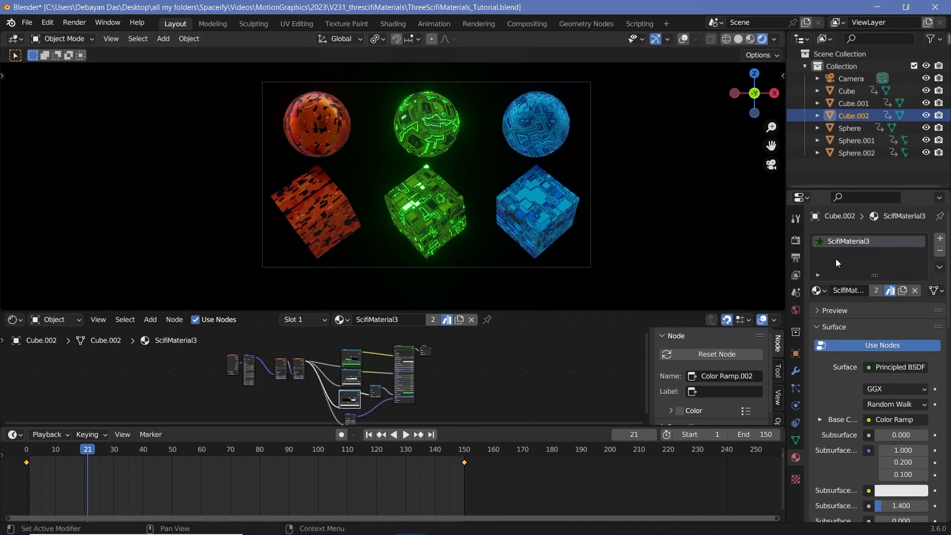
right_click(842, 290)
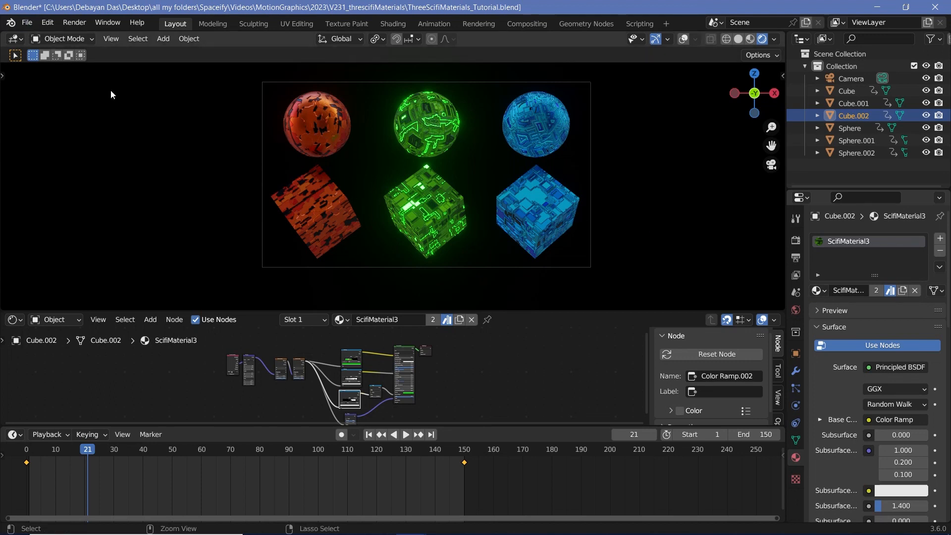
Save the ThreeScifiMaterials_Tutorial.blend file.
key("ctrl+s")
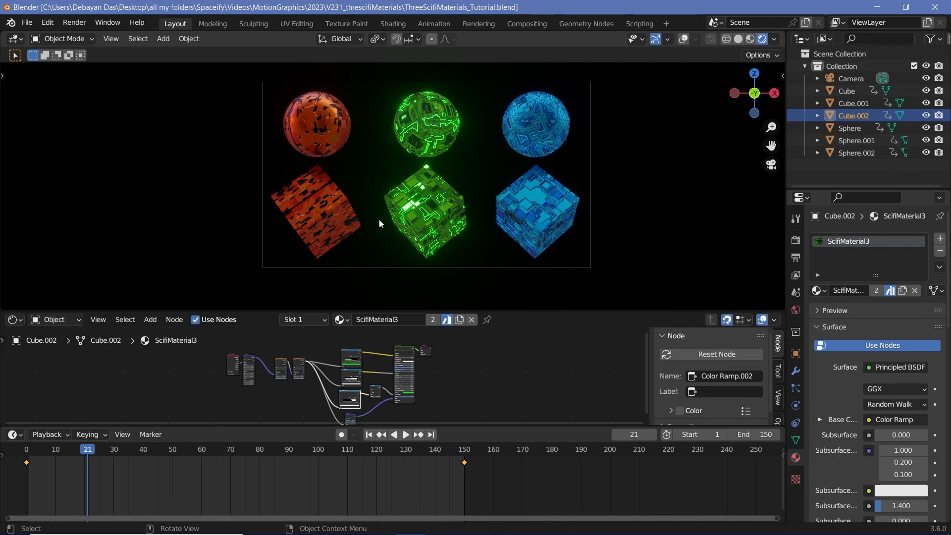
left_click(24, 23)
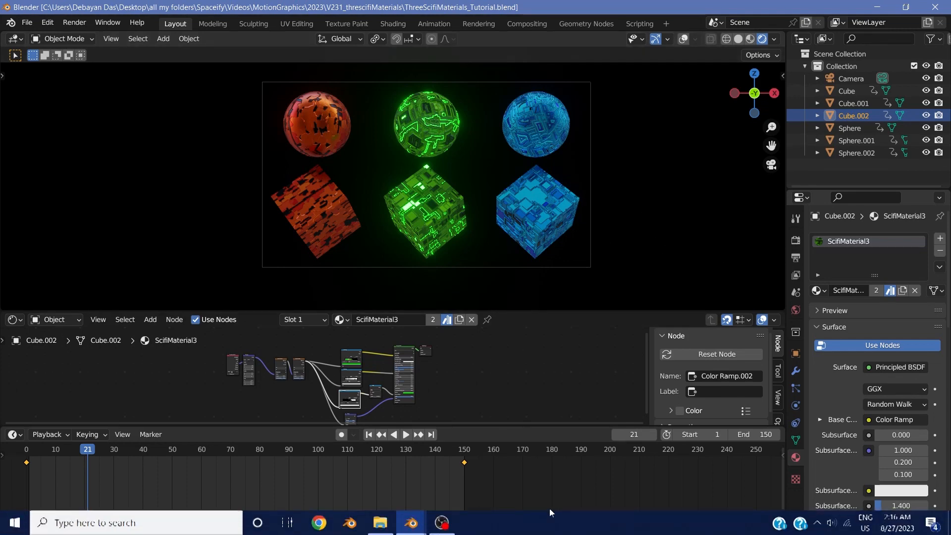
Switch to the Blender window with the Asset Browser and check the ScifiMaterial1, ScifiMaterial2 and ScifiMaterial3 assets.
left_click(411, 523)
left_click(433, 450)
left_click(403, 448)
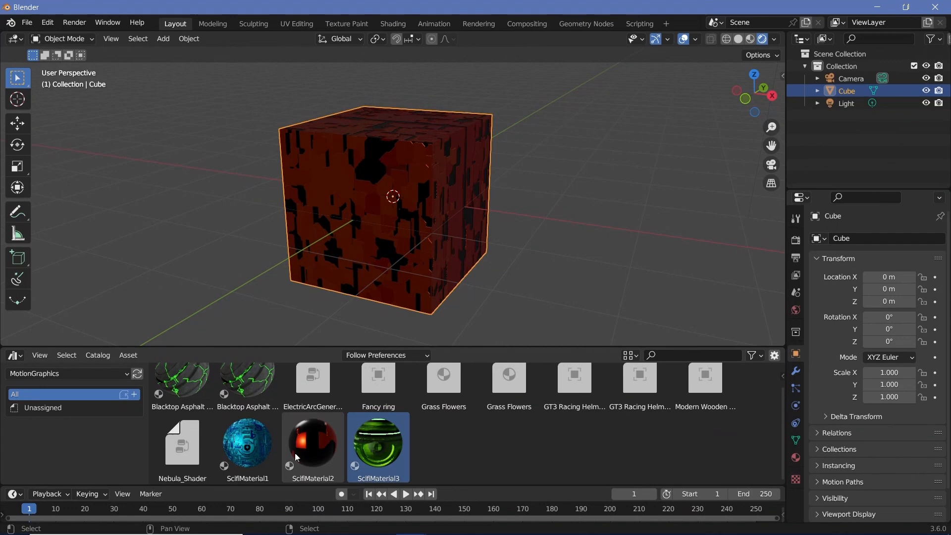
left_click(257, 448)
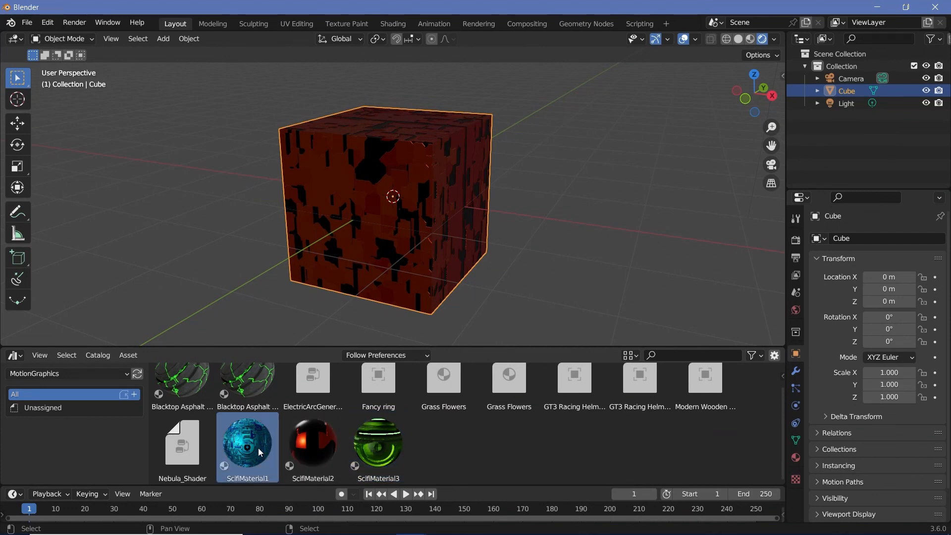
left_click_drag(450, 463, 240, 426)
left_click(446, 451)
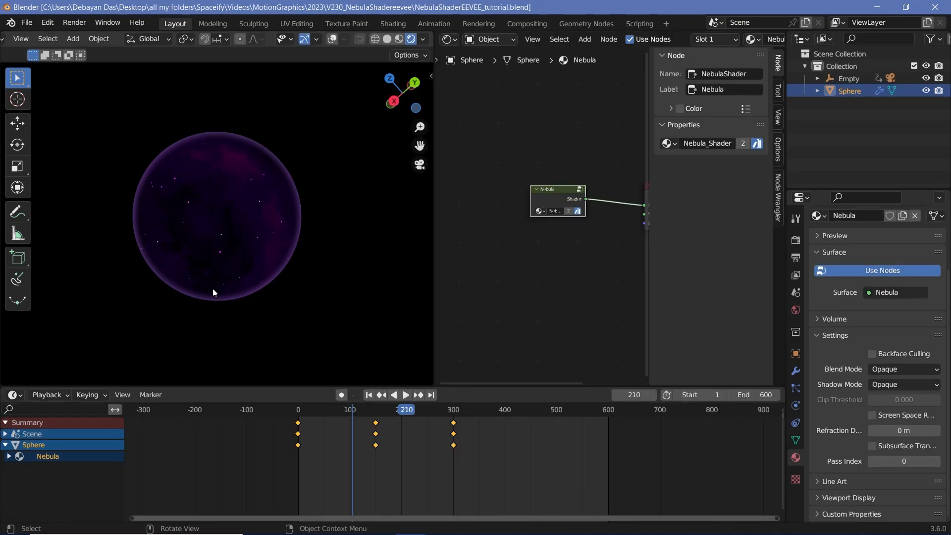
Examine the nebula sphere and its starry background in the rendered viewport of NebulaShaderEEVEE_tutorial.blend.
scroll(261, 292, "down", 2)
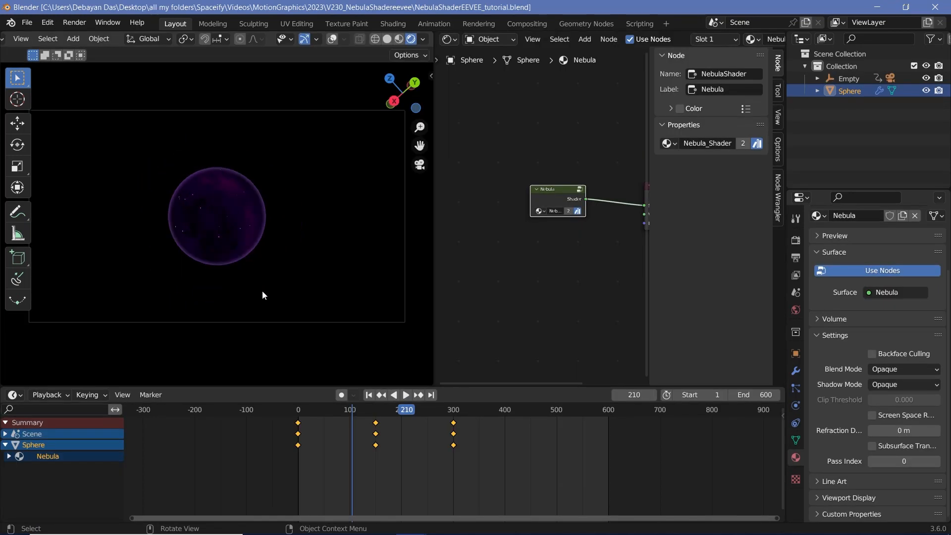
scroll(263, 291, "up", 2)
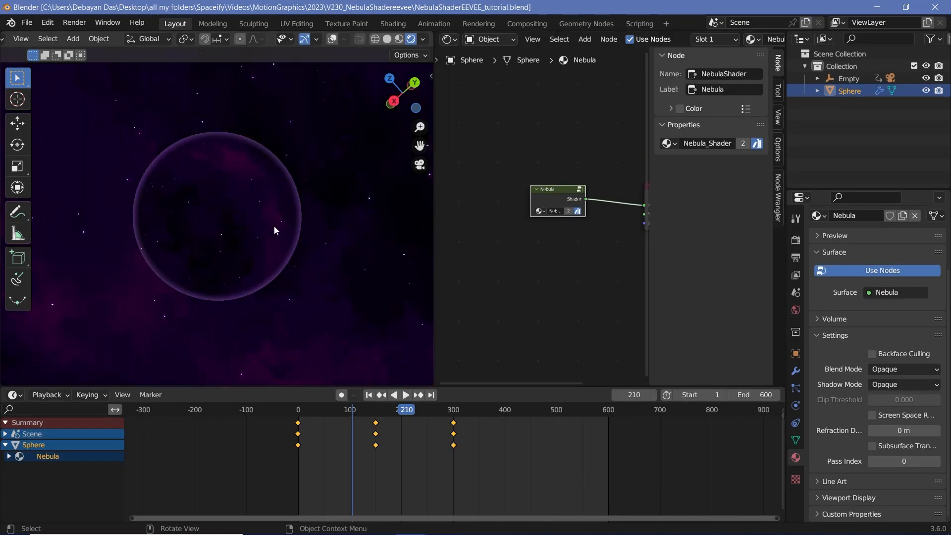
scroll(237, 196, "down", 3)
scroll(237, 199, "down", 1)
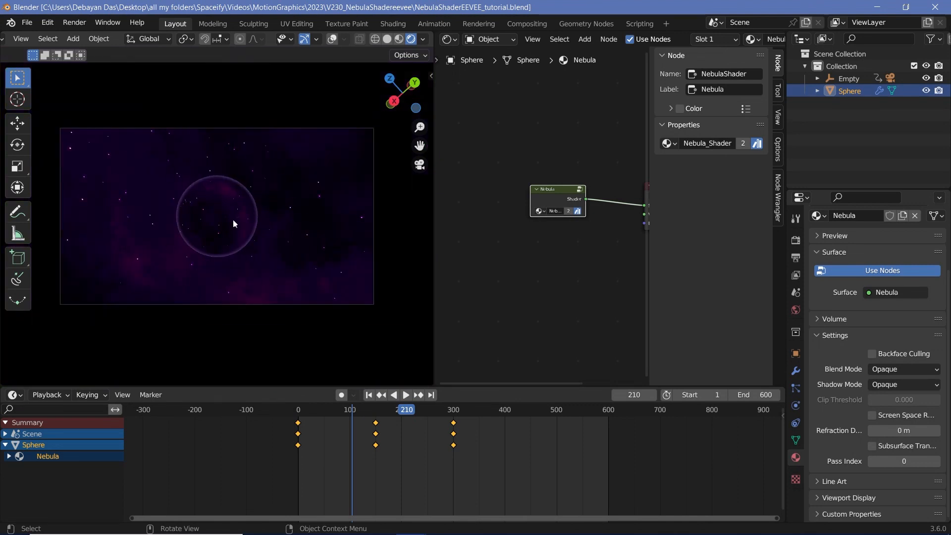
scroll(236, 228, "up", 3)
Examine the Nebula group node and its connection to the Material Output in the shader editor.
middle_click_drag(547, 233, 489, 266)
scroll(489, 267, "up", 1)
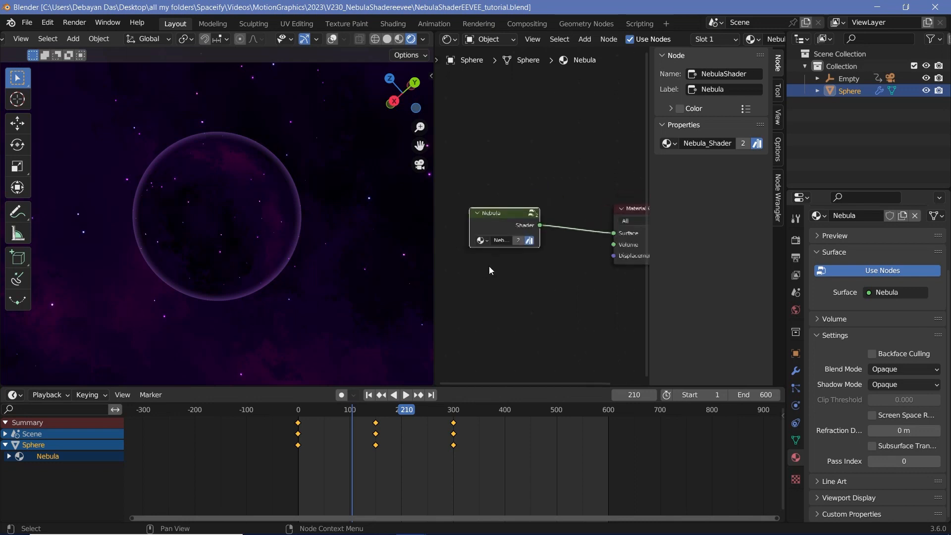
scroll(538, 214, "up", 2)
left_click_drag(512, 212, 575, 224)
scroll(521, 215, "up", 1)
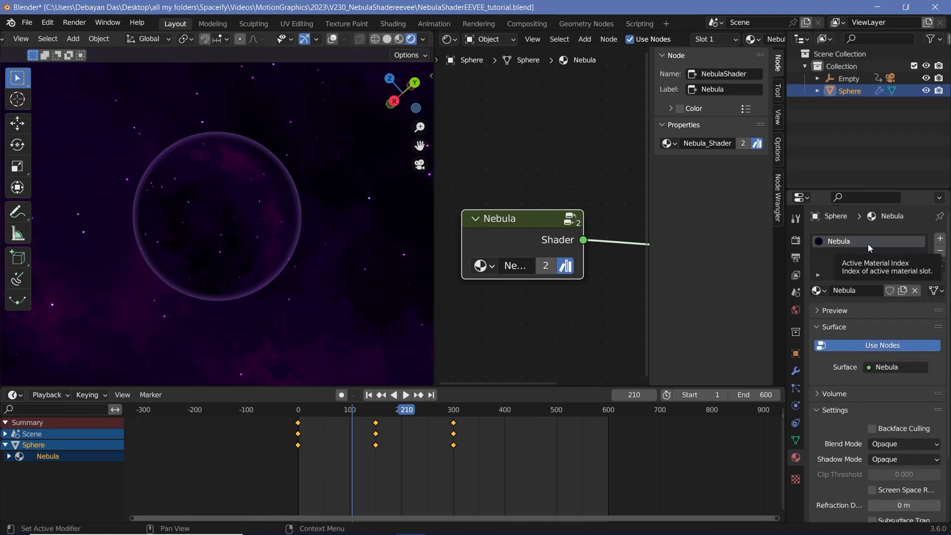
scroll(476, 193, "down", 3)
left_click_drag(492, 165, 617, 287)
middle_click_drag(617, 288, 543, 294)
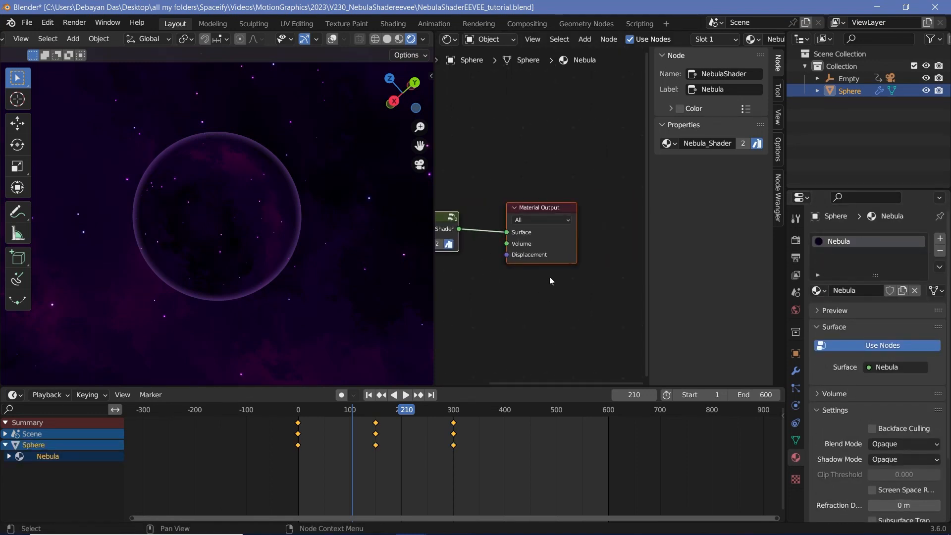
key("Home")
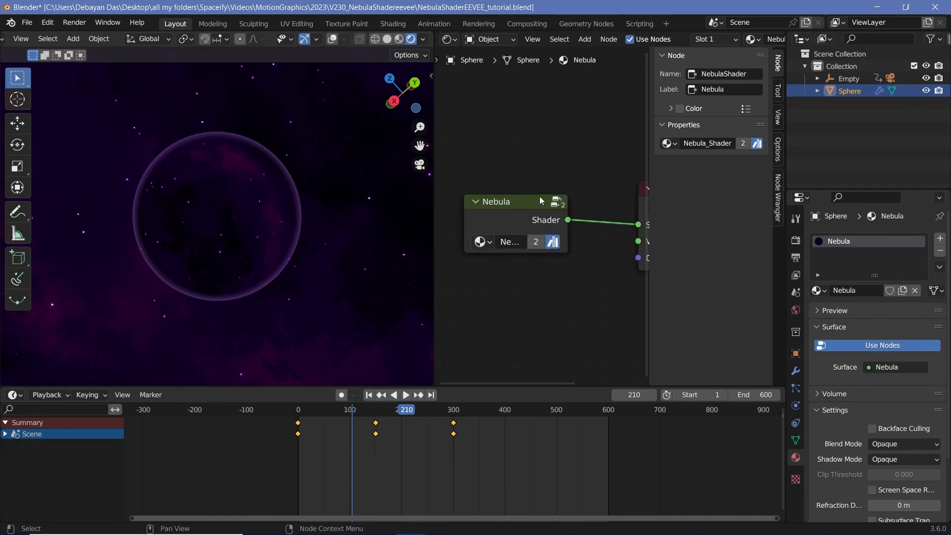
Display the Nebula group node's properties in the shader editor sidebar and open the options for its Nebula_Shader node group.
key("n")
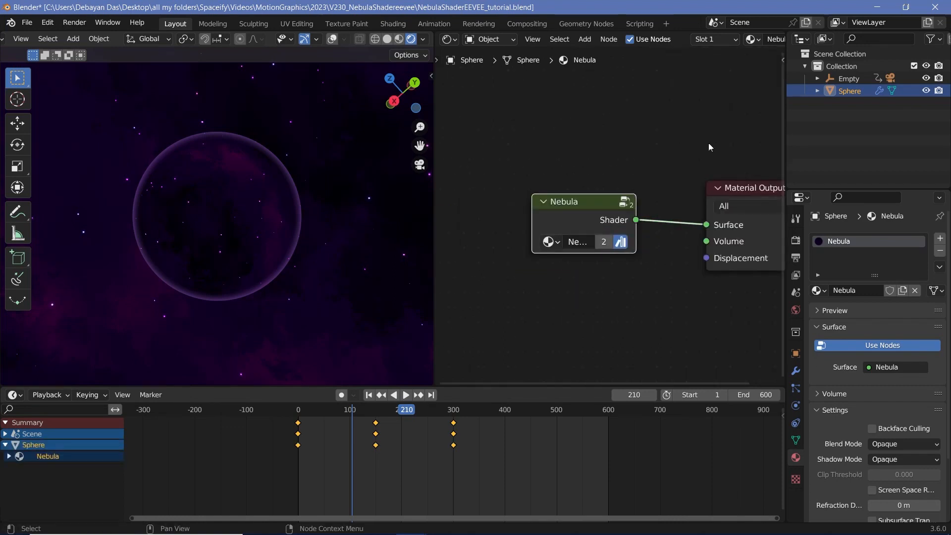
key("n")
key("n")
key("n")
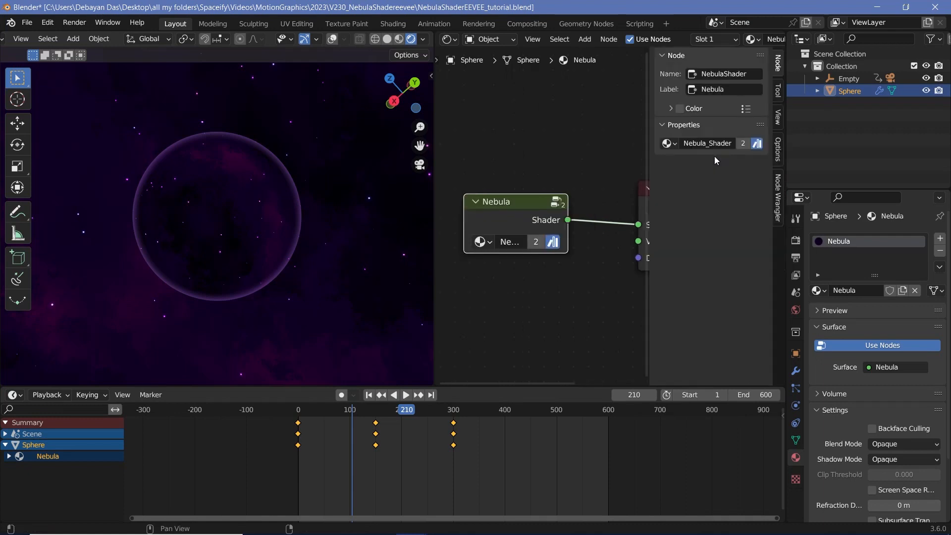
key("n")
key("n")
right_click(702, 145)
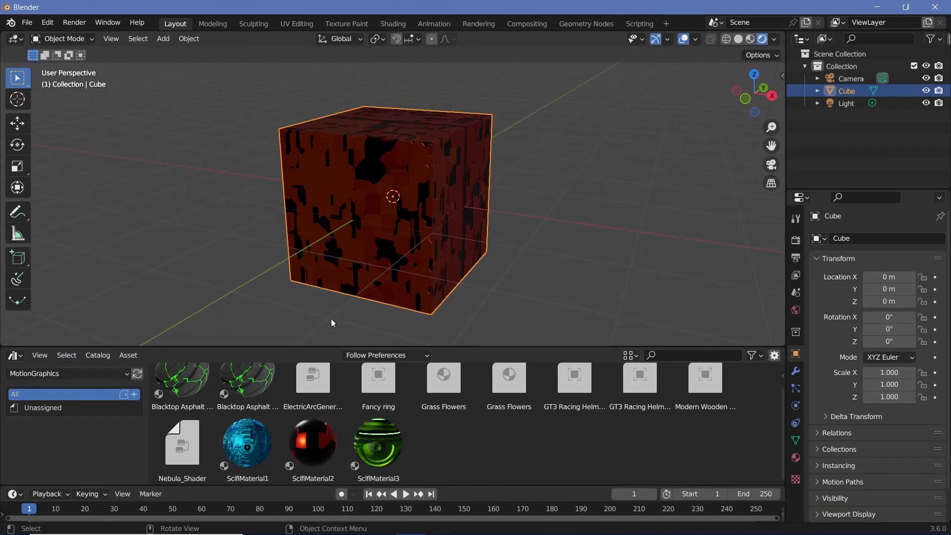
Refresh the MotionGraphics library in the other Blender window's Asset Browser and select the Nebula_Shader asset.
scroll(542, 445, "down", 1)
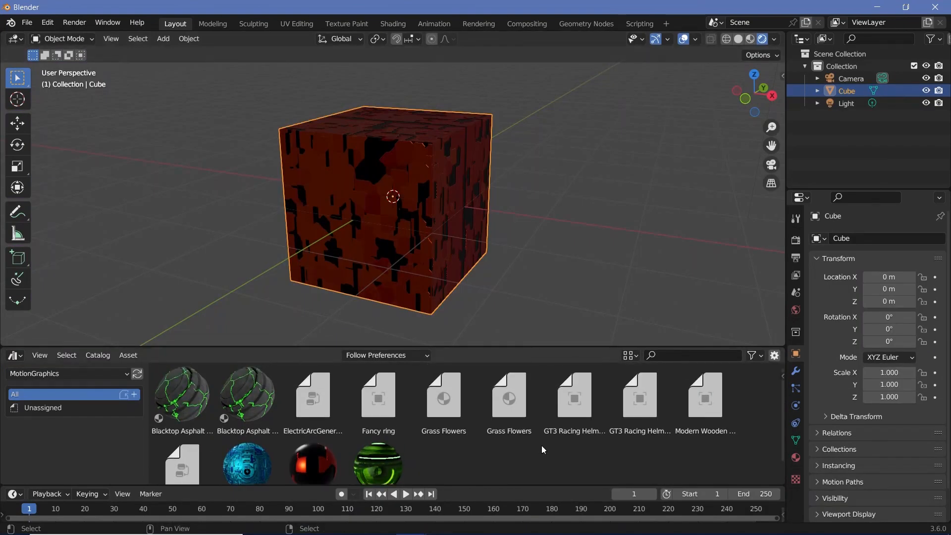
left_click(137, 373)
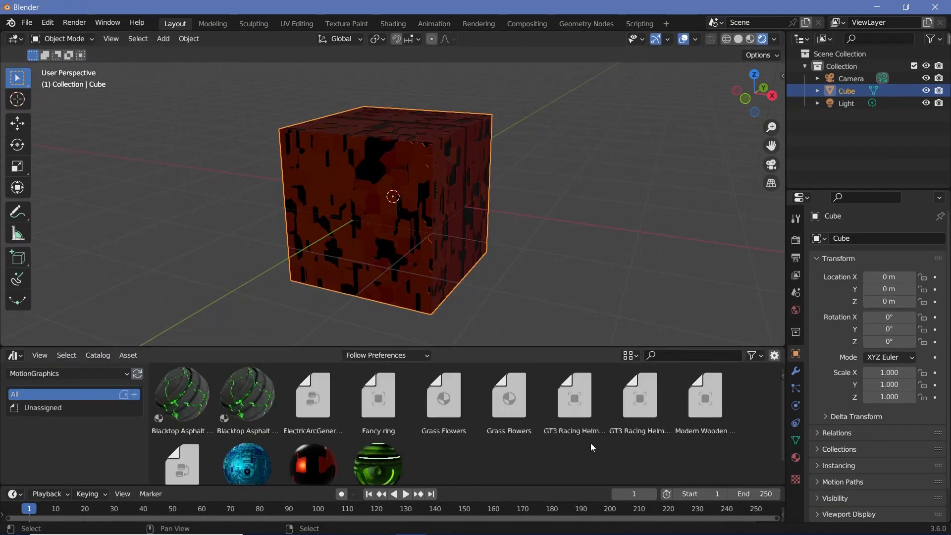
left_click(186, 460)
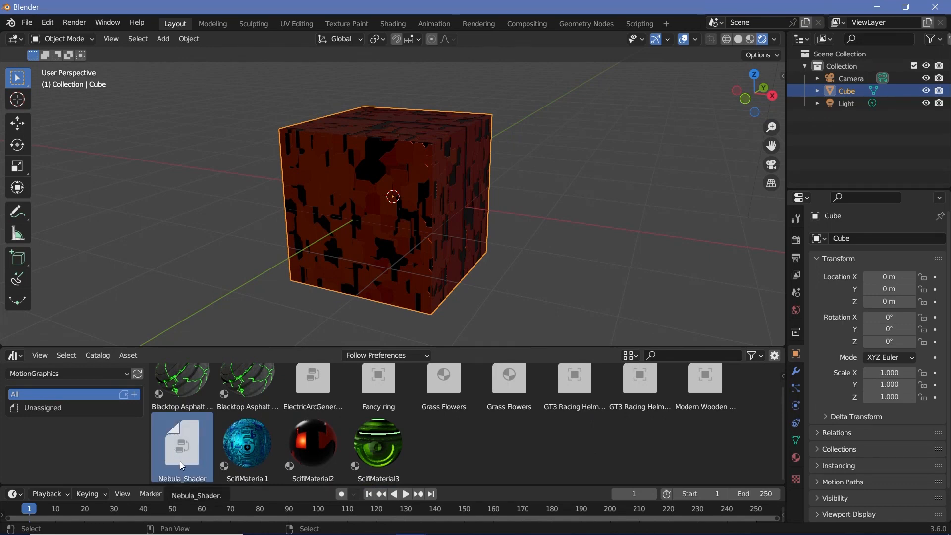
Split the Asset Browser area in two and turn one half into a Shader Editor.
left_click_drag(782, 349, 520, 354)
left_click(535, 356)
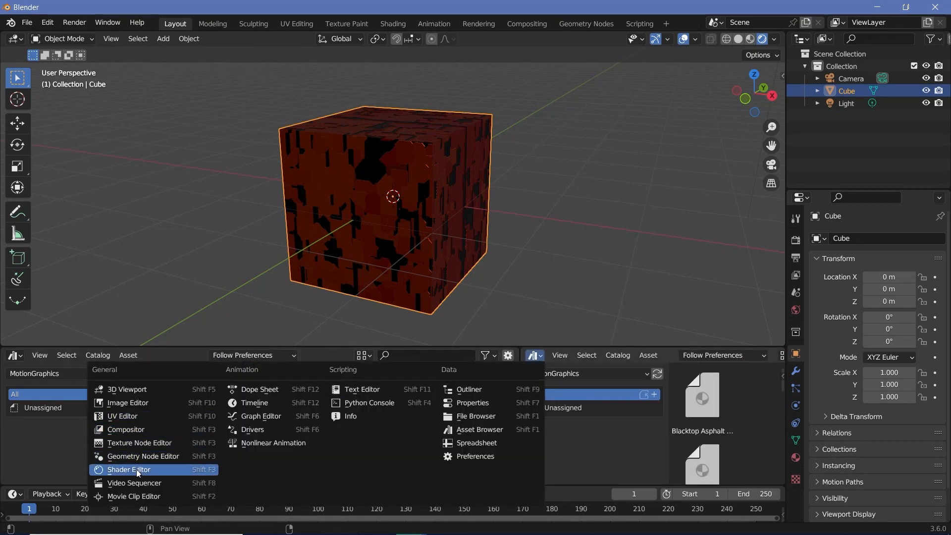
left_click(149, 470)
Move the SciFiMaterial2 Material Output node away from the Principled BSDF and cut the link between them.
scroll(537, 458, "up", 6)
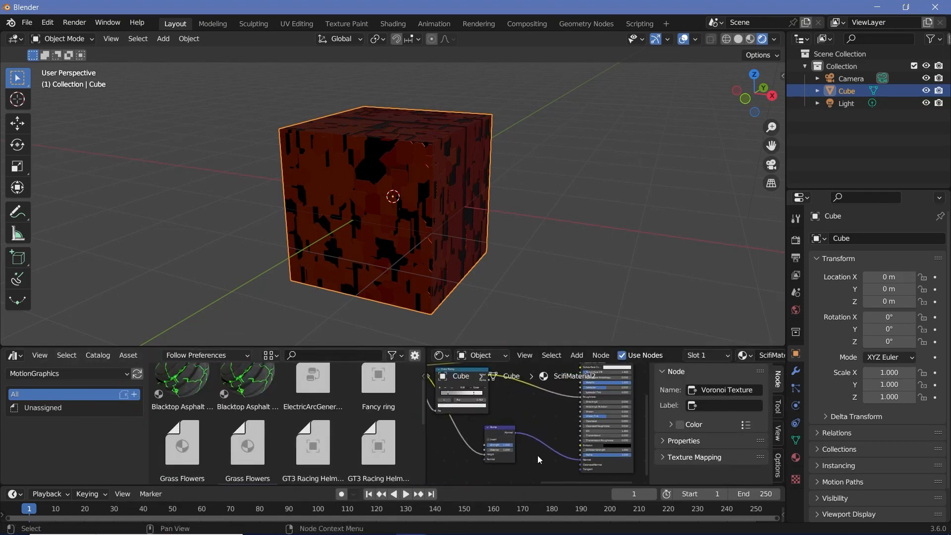
middle_click_drag(538, 457, 542, 402)
left_click_drag(518, 393, 597, 399)
right_click_drag(560, 398, 535, 433, "ctrl")
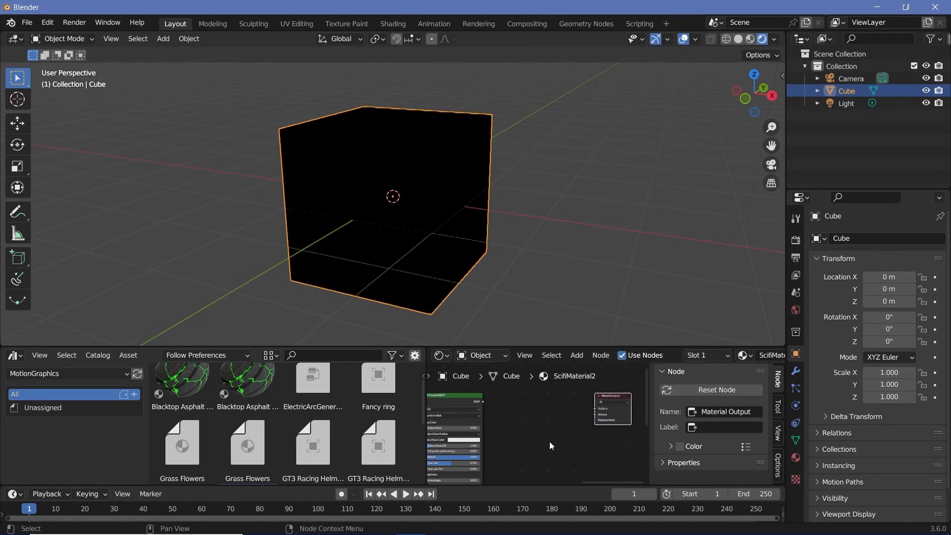
Enlarge the lower editors, add the Nebula_Shader asset to the cube's material nodes, and connect its Shader output to the Material Output's Surface.
scroll(551, 439, "up", 6)
middle_click_drag(570, 436, 529, 435)
scroll(529, 436, "up", 4)
left_click_drag(581, 348, 580, 266)
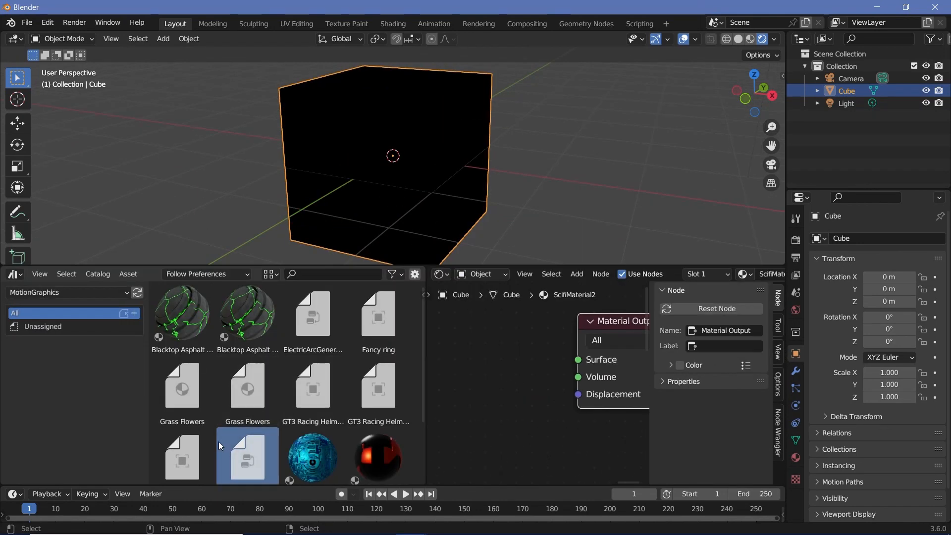
left_click_drag(243, 433, 484, 342)
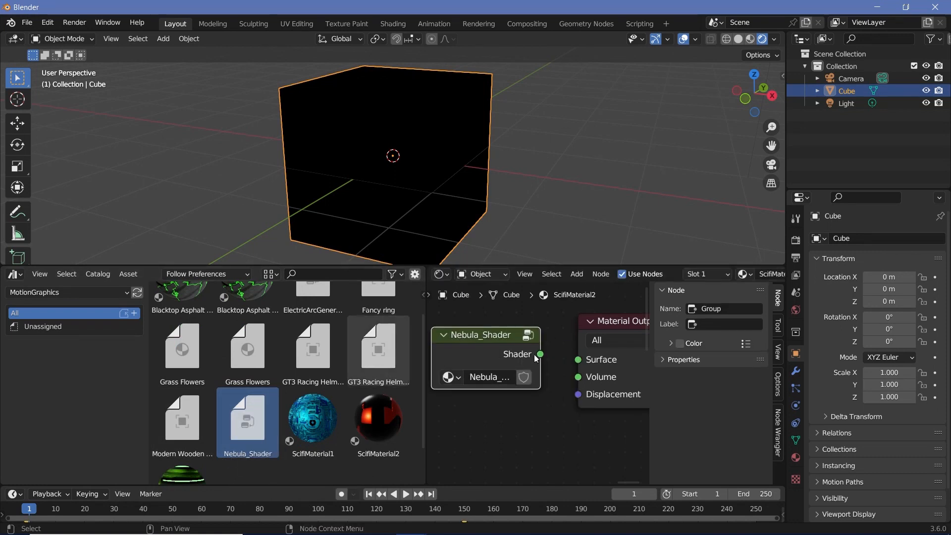
left_click_drag(540, 354, 594, 364)
middle_click_drag(483, 232, 446, 155)
Add the Nebula_Shader asset to the World shader nodes and connect its Shader output to the World Output's Surface.
left_click(474, 278)
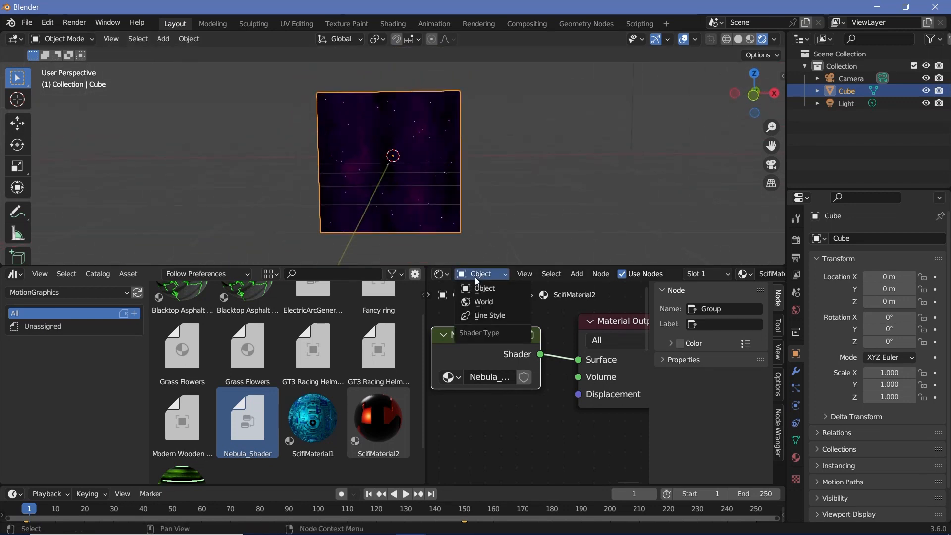
left_click(475, 302)
left_click_drag(248, 421, 581, 369)
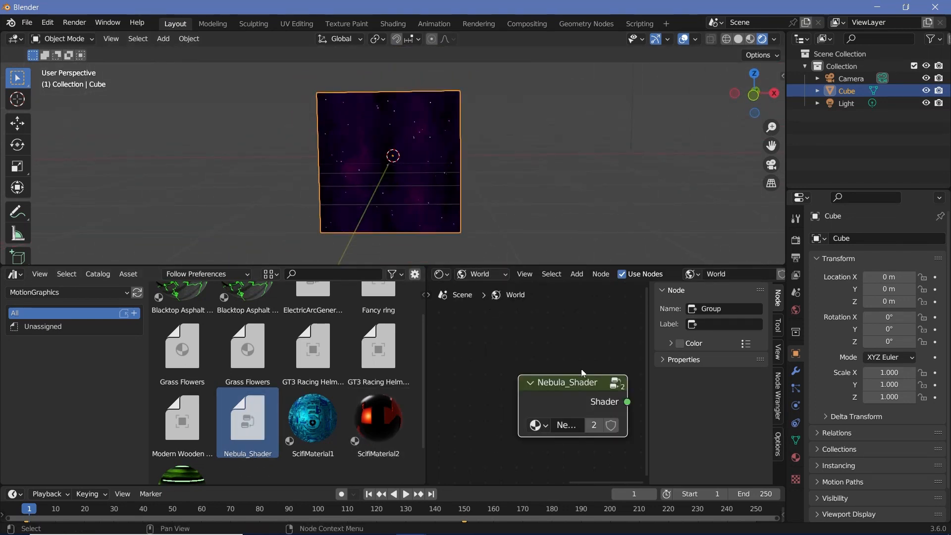
key("Home")
left_click_drag(524, 381, 563, 355)
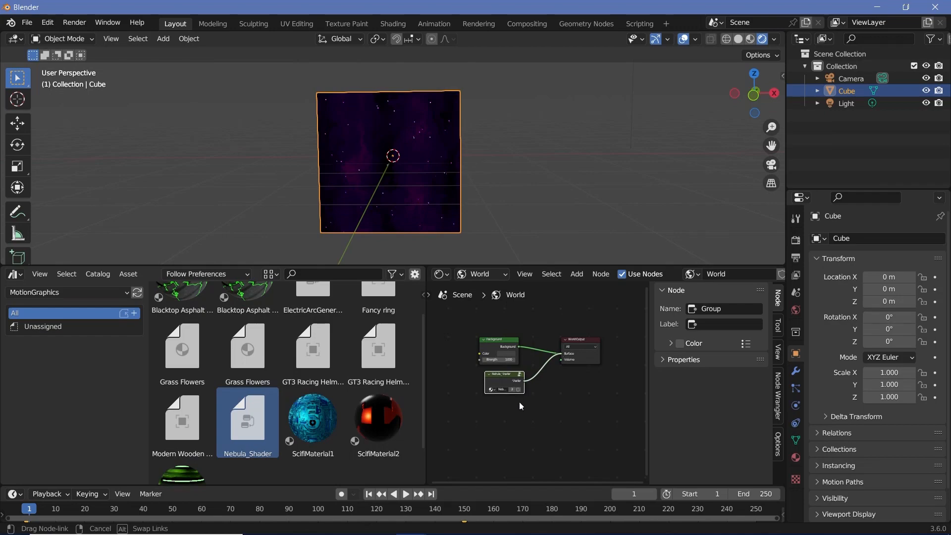
scroll(570, 395, "up", 10)
scroll(442, 148, "down", 5)
middle_click_drag(442, 147, 531, 144)
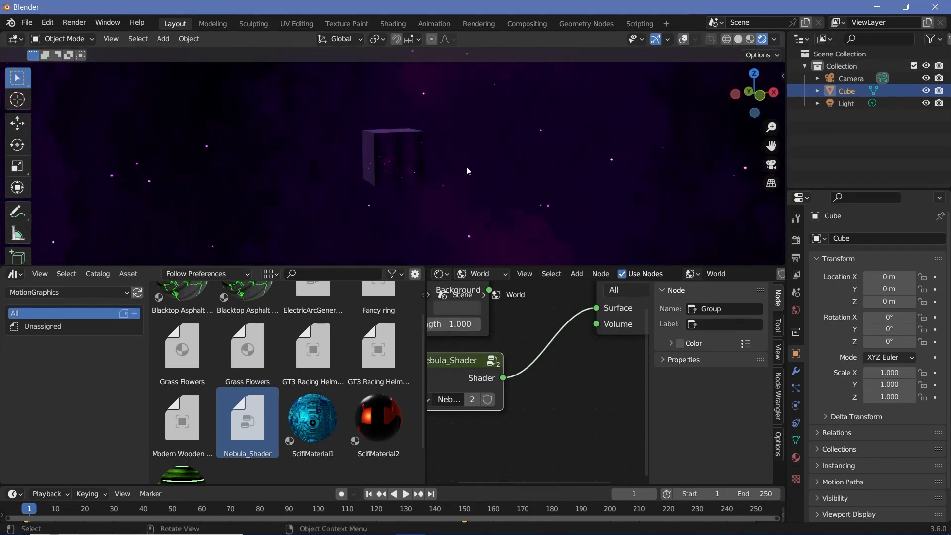
middle_click_drag(467, 168, 498, 178)
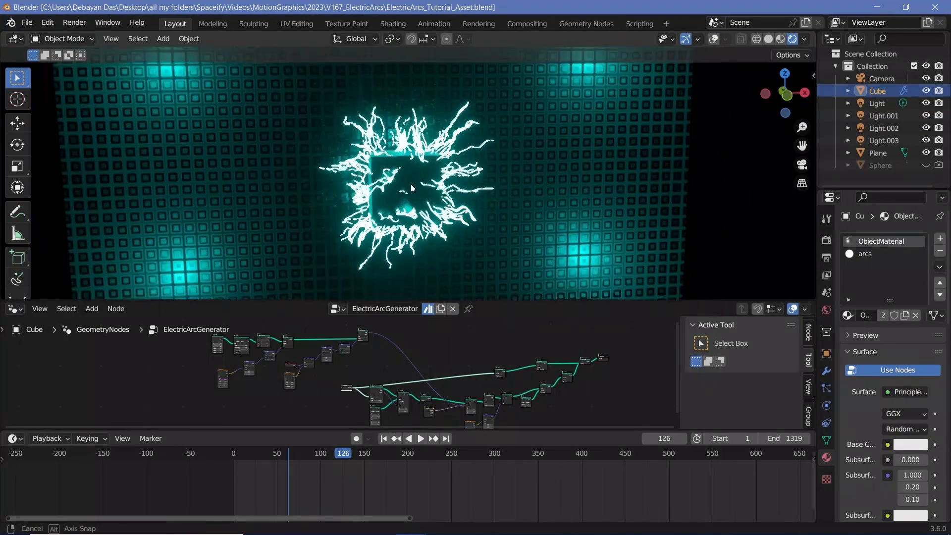
Play and stop the electric arc animation around the cube in ElectricArcs_Tutorial_Asset.blend.
mouse_move(411, 183)
middle_mouse_down()
mouse_move(459, 195)
mouse_move(415, 170)
middle_mouse_up()
key("space")
scroll(415, 170, "up", 3)
scroll(415, 172, "down", 3)
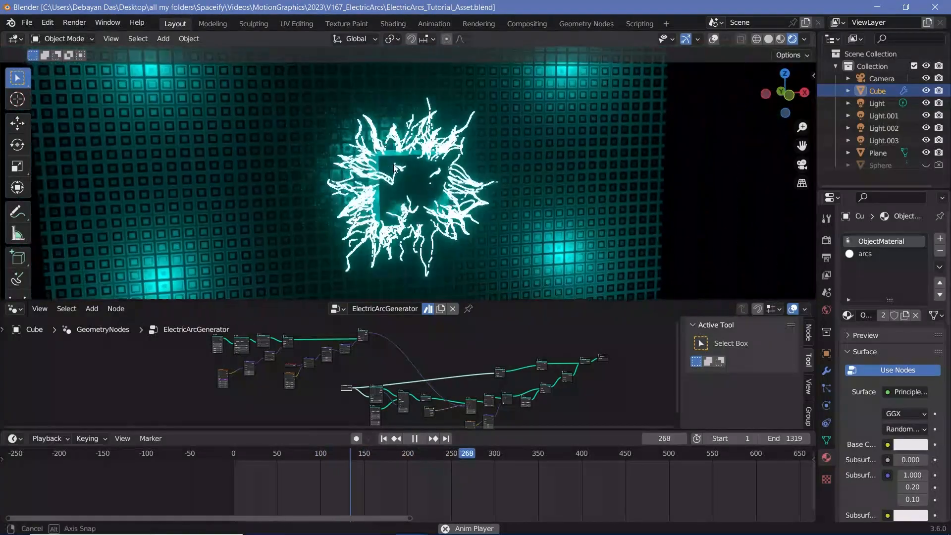
key("space")
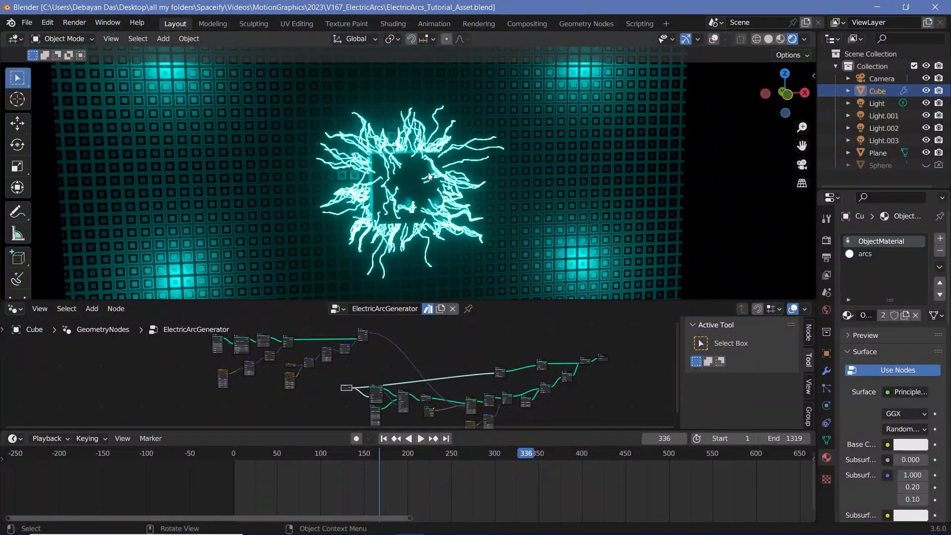
Reposition the Group Input node slightly within the ElectricArcGenerator geometry node tree.
scroll(376, 369, "up", 13)
scroll(393, 345, "up", 6)
middle_click_drag(378, 368, 390, 323)
scroll(391, 324, "up", 4)
key("g")
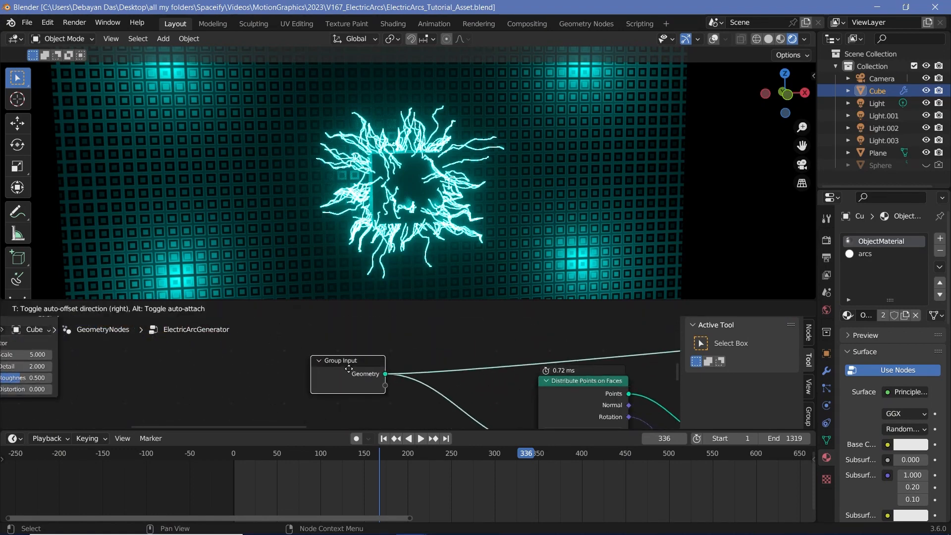
left_click(322, 343)
scroll(359, 384, "down", 3)
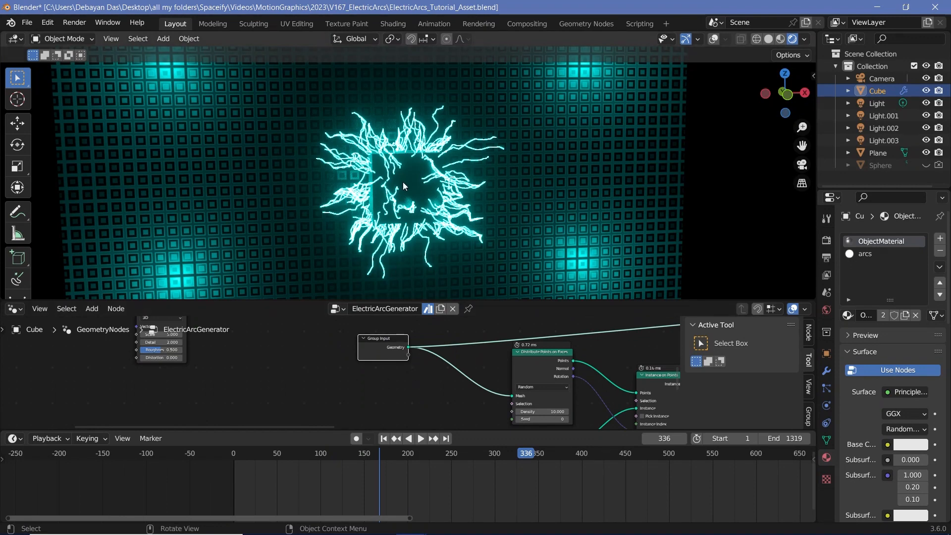
Open the options for the ElectricArcGenerator node group's name in the geometry node editor.
scroll(364, 329, "up", 2)
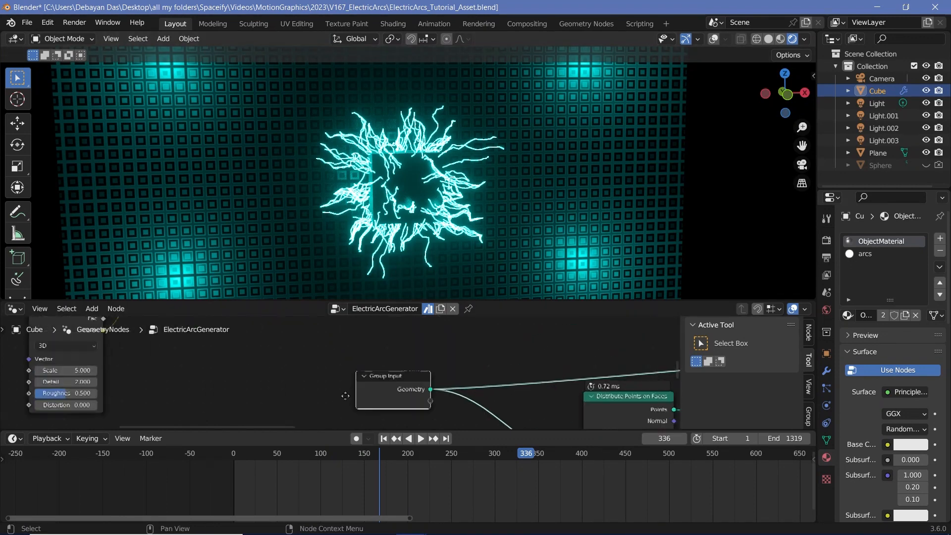
left_click(363, 310)
key("Escape")
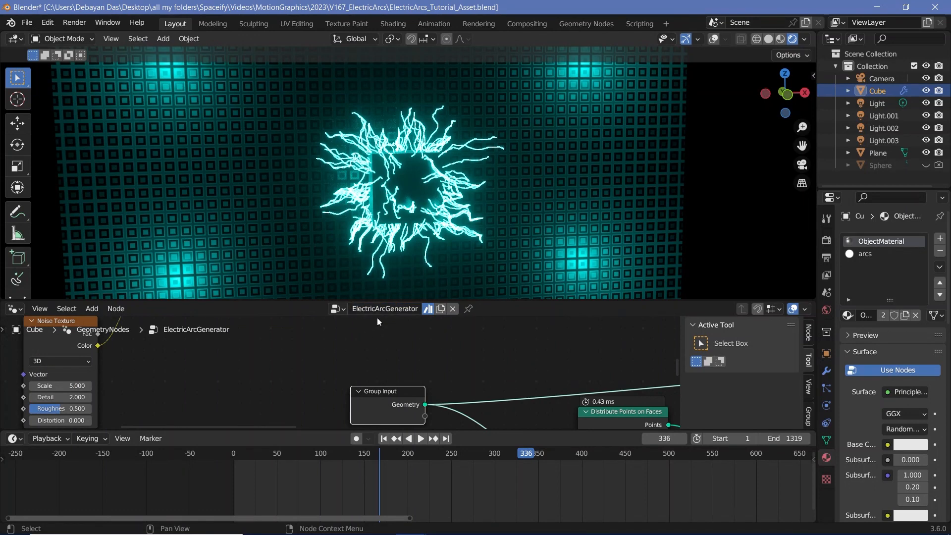
right_click(390, 312)
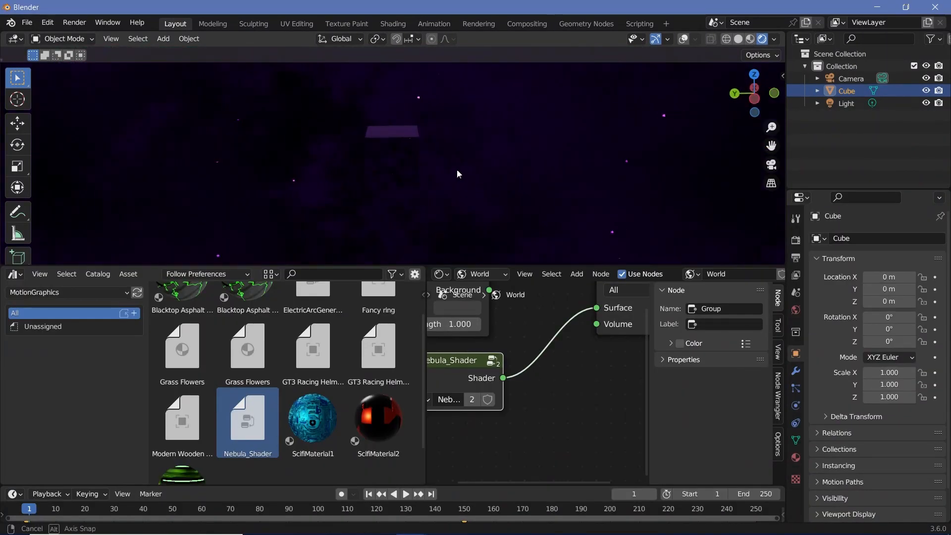
In the other Blender window with the nebula world, add a torus and move it along Y to about -5.02 m.
middle_click_drag(457, 169, 433, 183)
key("shift+a")
mouse_move(433, 184)
left_click(484, 272)
key("g")
key("y")
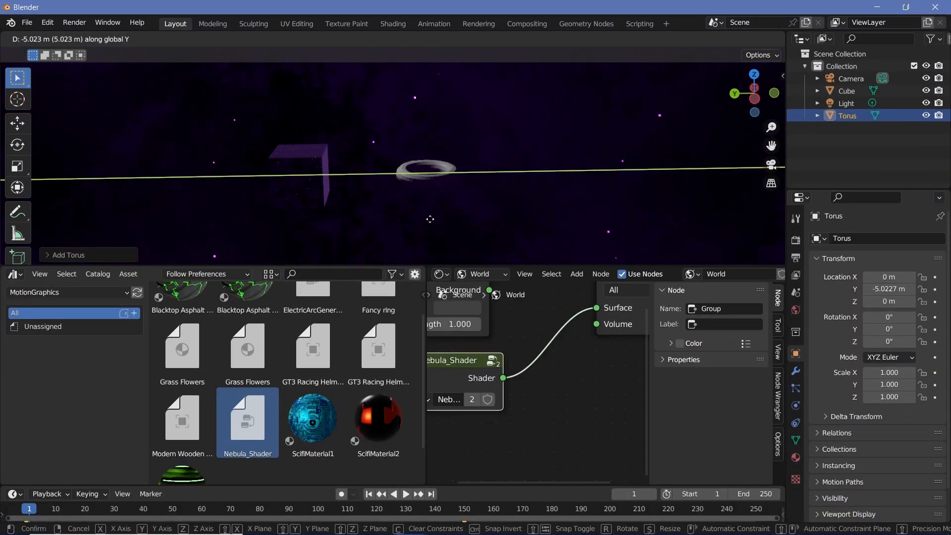
left_click(439, 204)
scroll(439, 204, "up", 3)
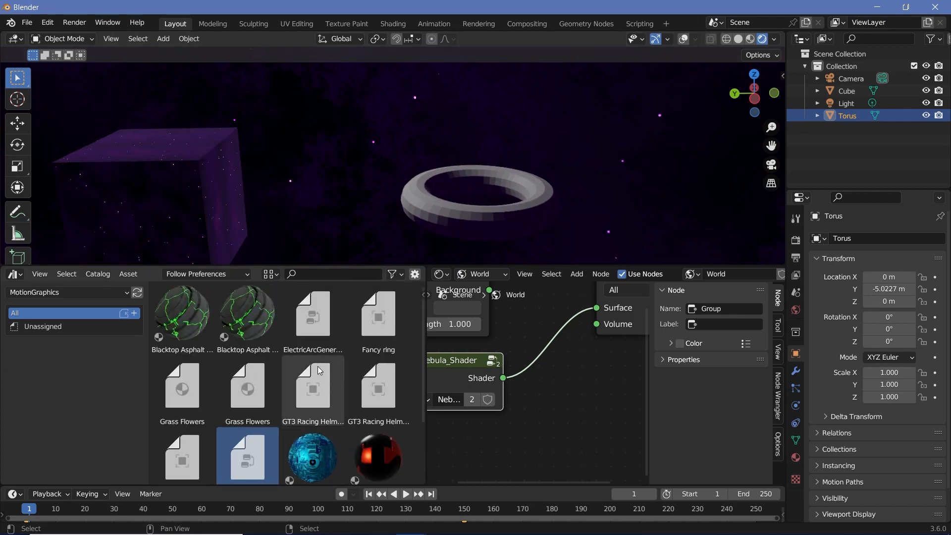
Browse the MotionGraphics library and filter its assets by "Electr".
scroll(214, 435, "down", 2)
scroll(216, 431, "up", 4)
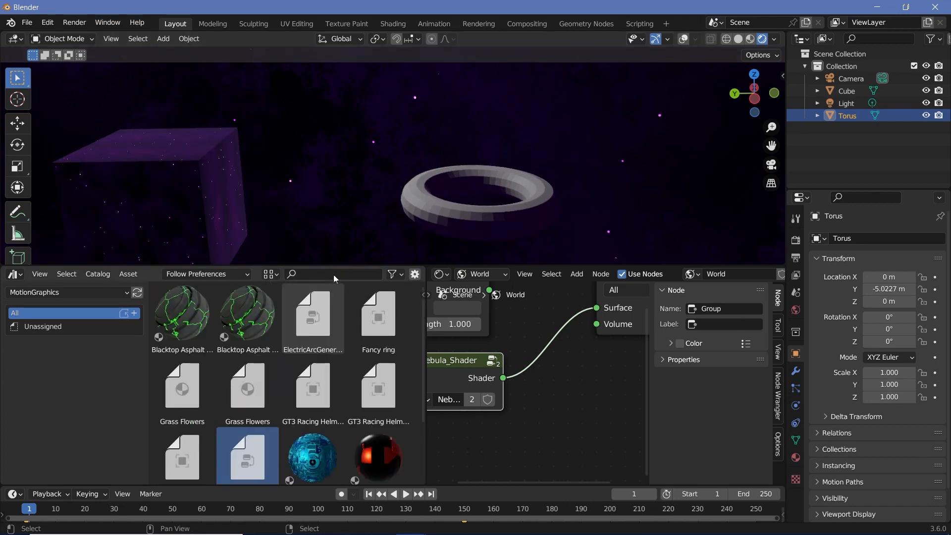
scroll(269, 388, "down", 4)
scroll(273, 372, "up", 4)
scroll(275, 367, "down", 4)
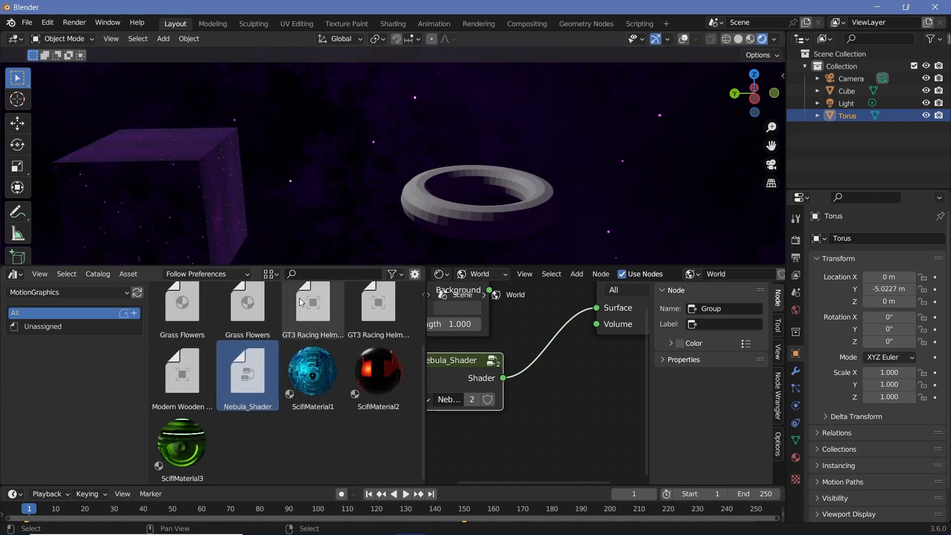
left_click(335, 273)
type("Electre")
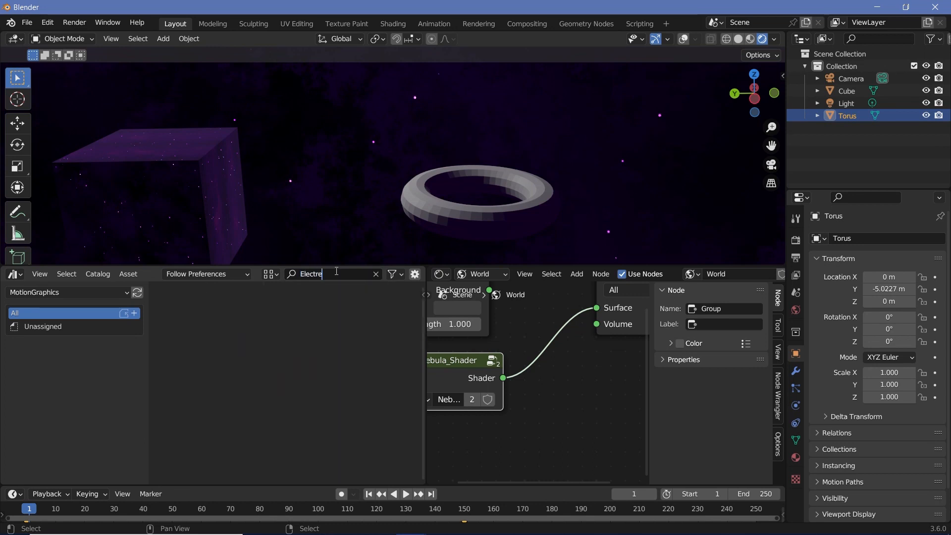
key("BackSpace")
key("Return")
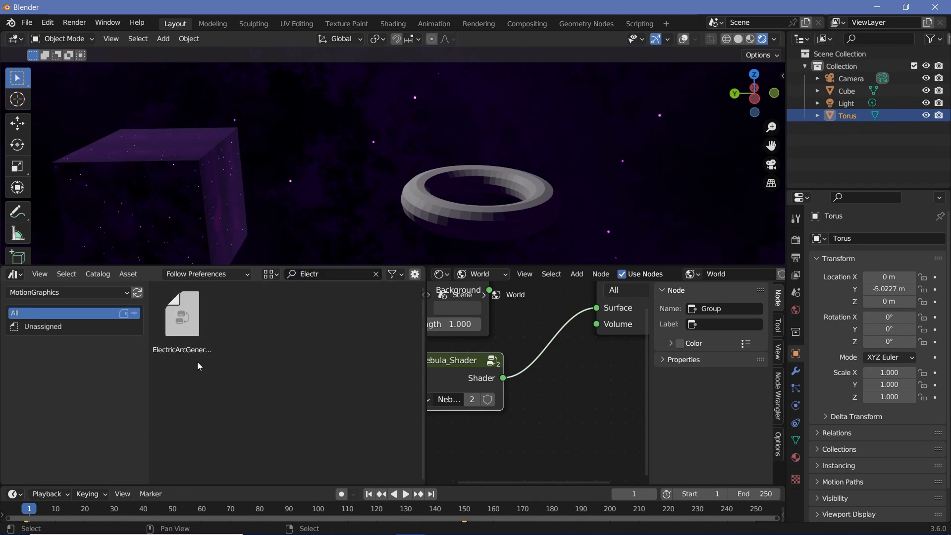
Apply the ElectricArcGenerator asset to the torus and briefly play the animation.
left_click(182, 323)
left_click_drag(176, 339, 438, 210)
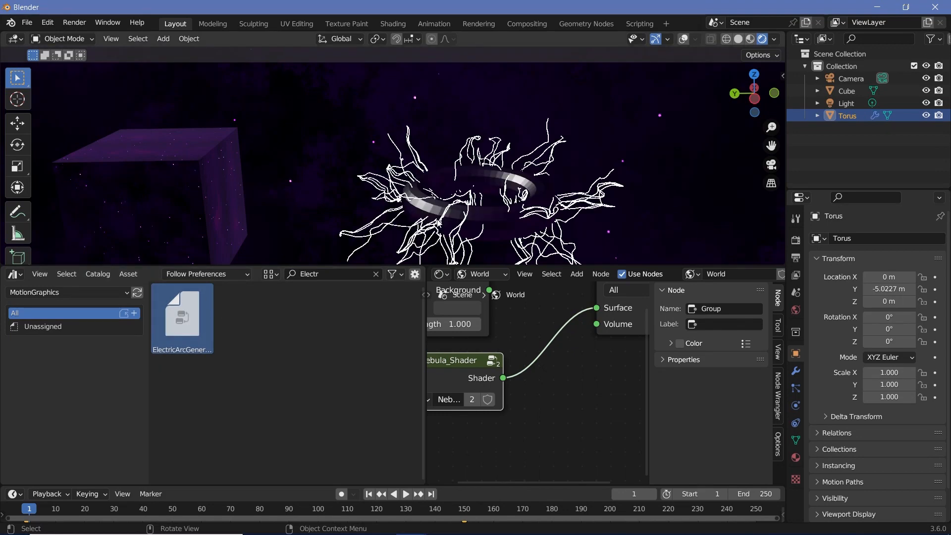
scroll(583, 208, "down", 5)
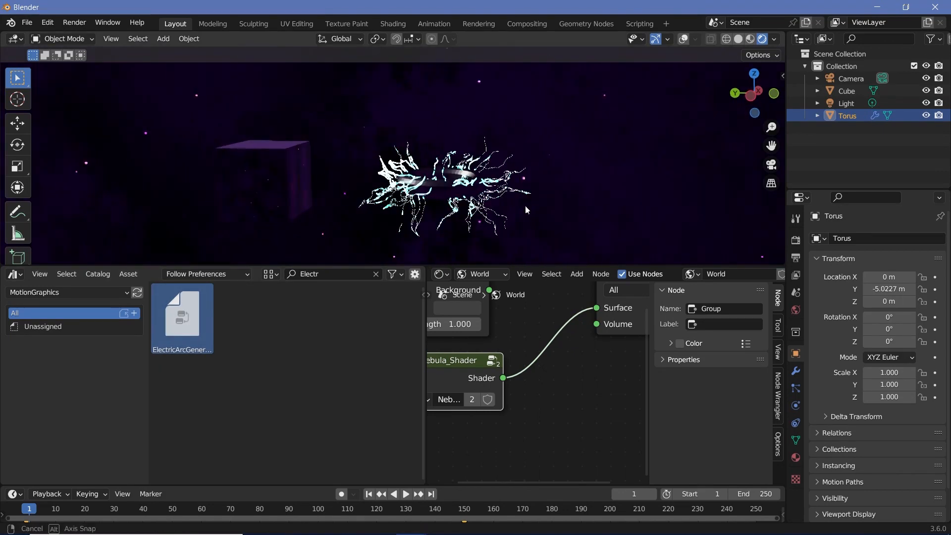
key("space")
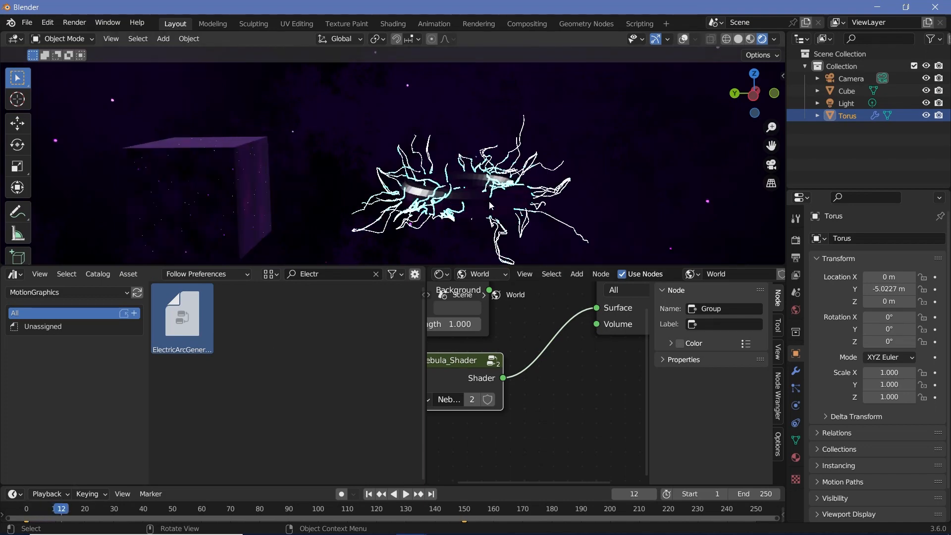
key("space")
Change the Shader Editor into a Geometry Node Editor and widen it over the Asset Browser.
left_click(442, 275)
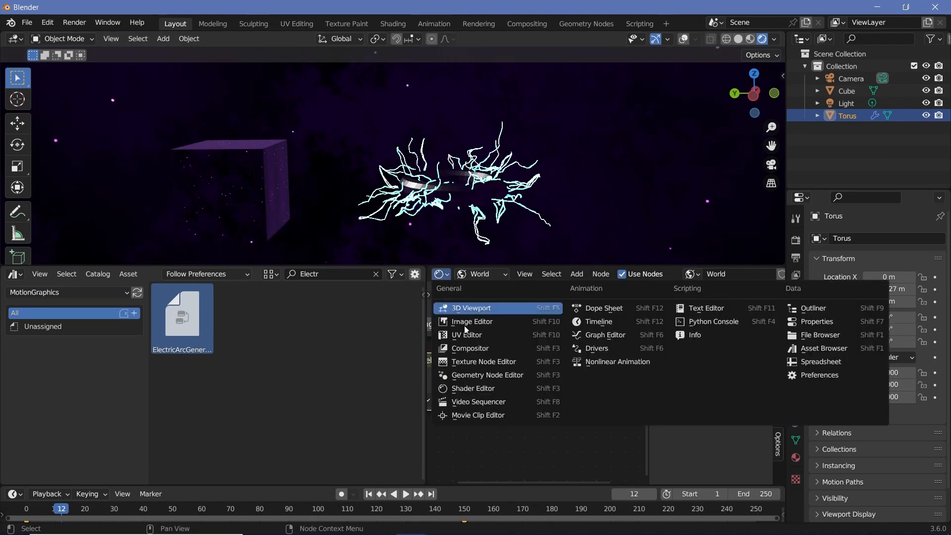
left_click(491, 378)
left_click_drag(427, 362, 200, 367)
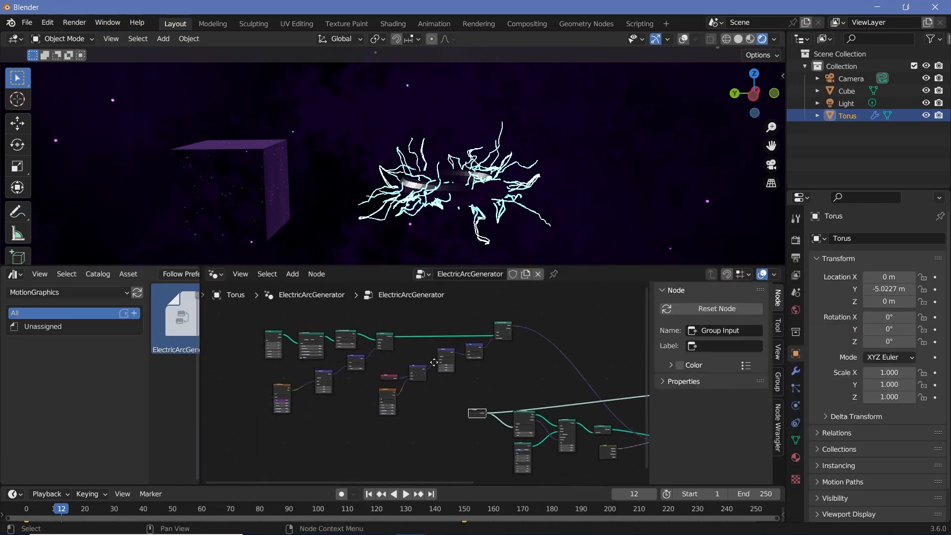
Increase the Density on the torus's Distribute Points on Faces node and narrow the node editor again.
scroll(471, 392, "up", 7)
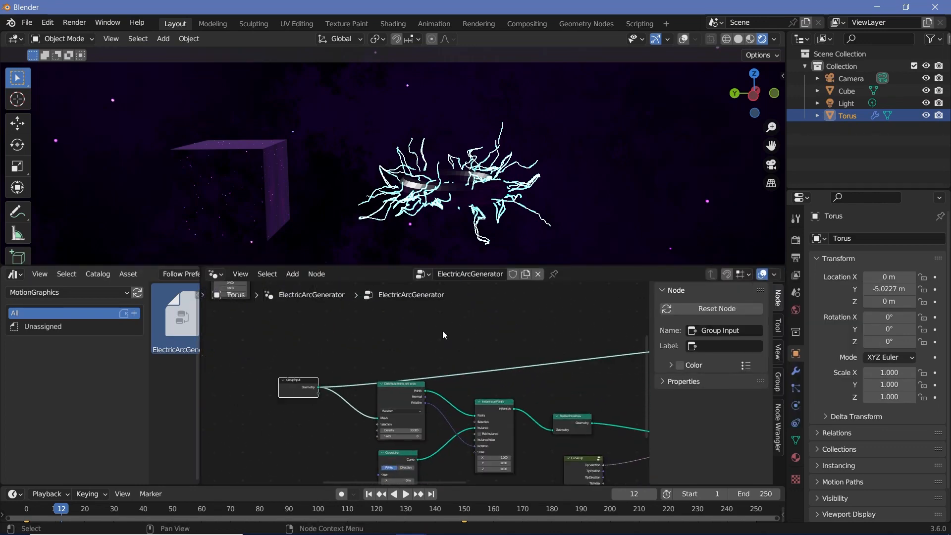
middle_click_drag(451, 313, 522, 140, "ctrl")
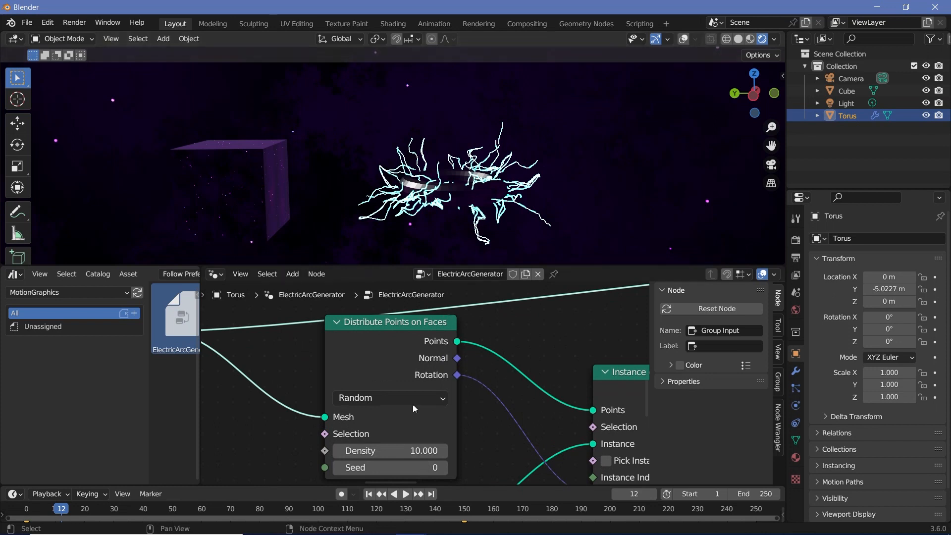
middle_click_drag(399, 455, 415, 431)
left_click_drag(417, 427, 433, 426)
key("Home")
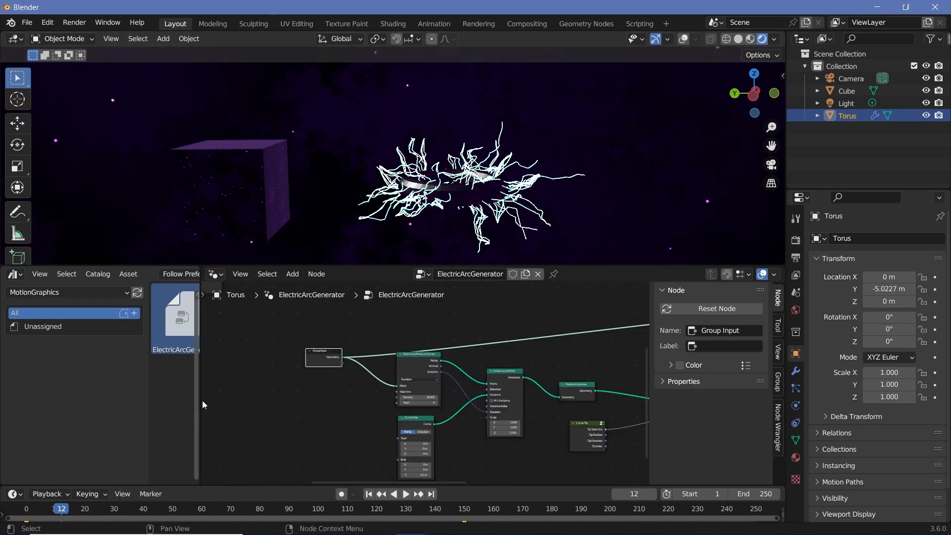
left_click_drag(202, 397, 414, 394)
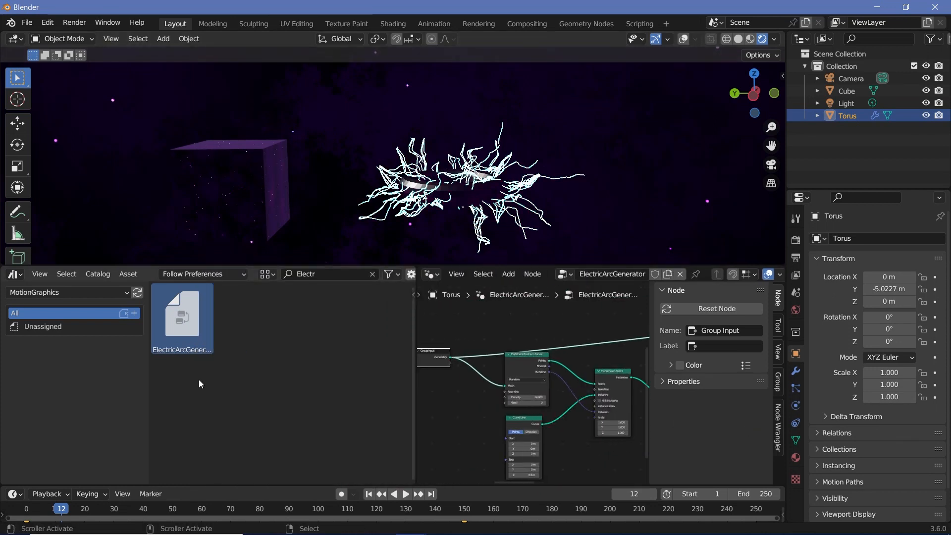
Select the cube and open the options for its object name and its Outliner entry to view Mark as Asset.
left_click(231, 145)
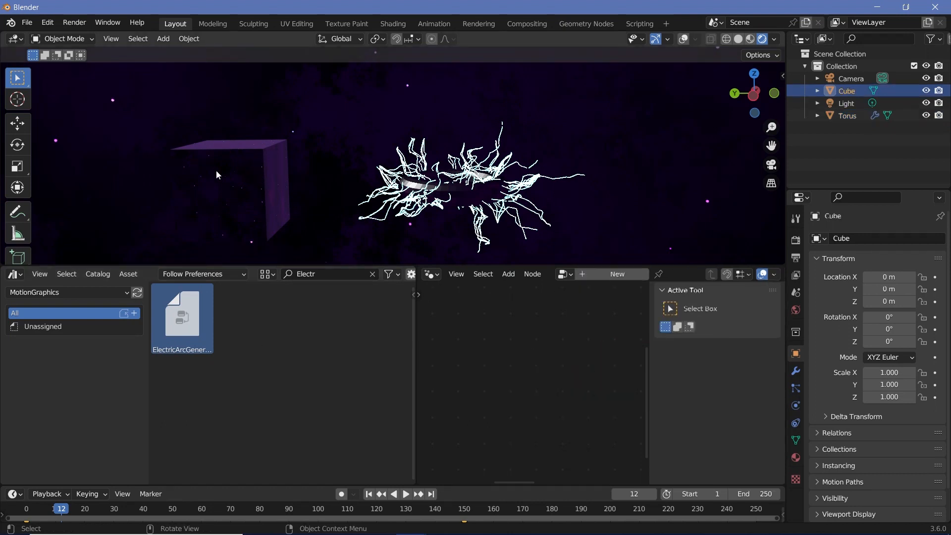
right_click(857, 244)
right_click(837, 238)
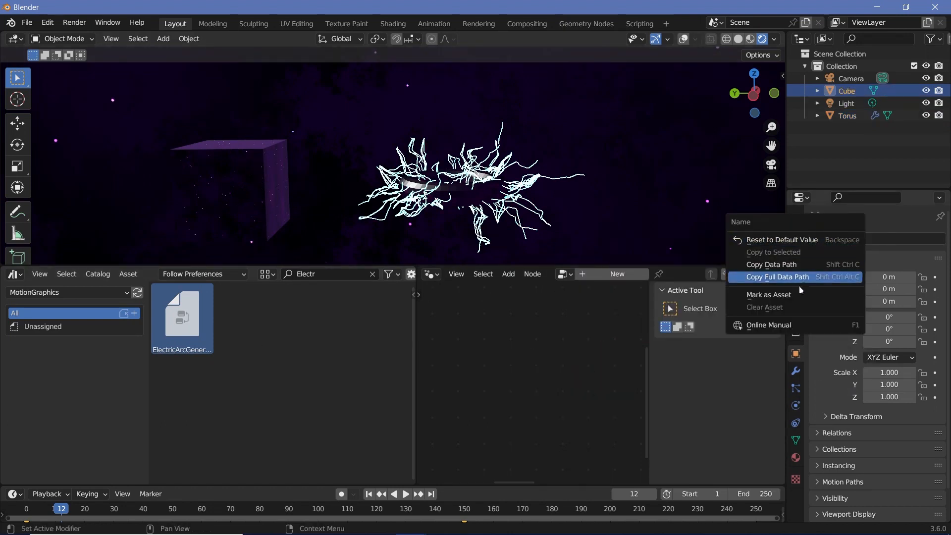
right_click(844, 90)
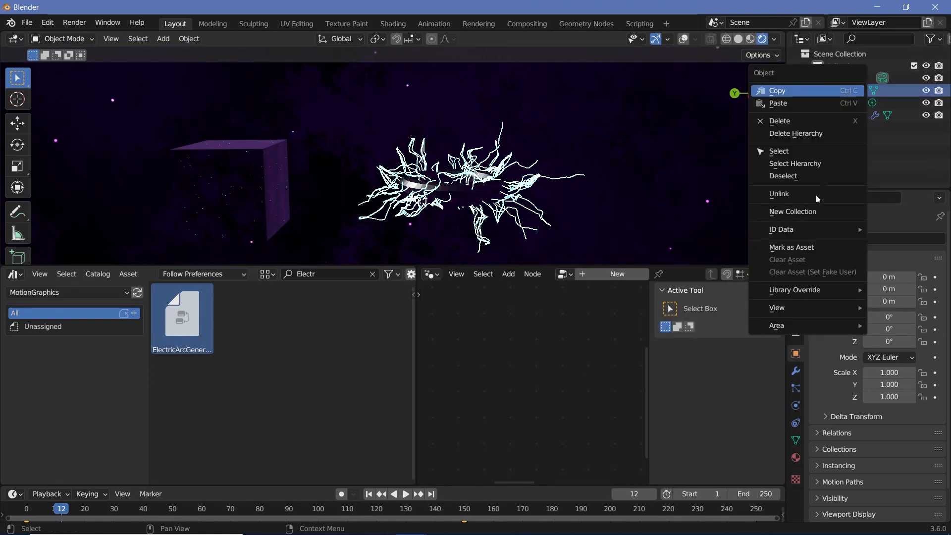
left_click(818, 250)
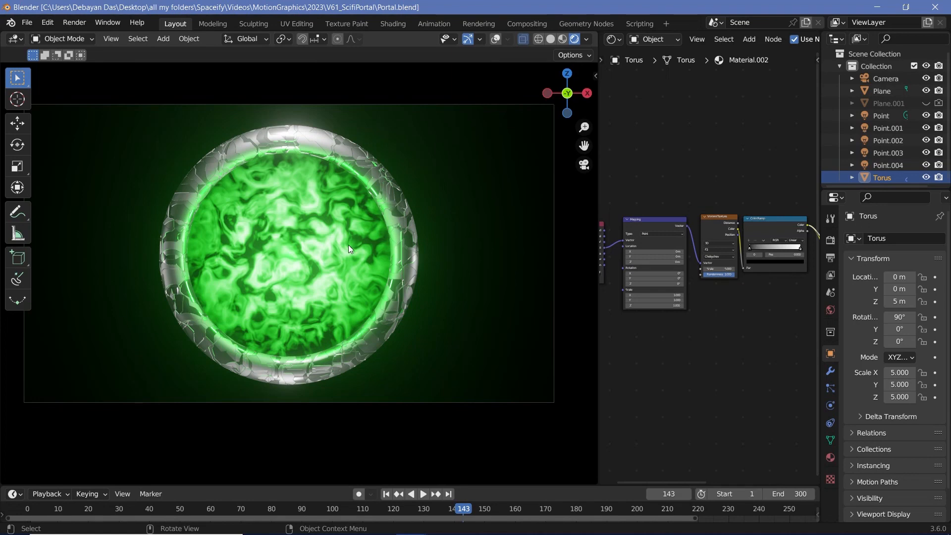
Move the portal's plane and torus into a new collection named Portal, with the viewport overlays shown.
left_click(321, 252)
key("shift+alt+z")
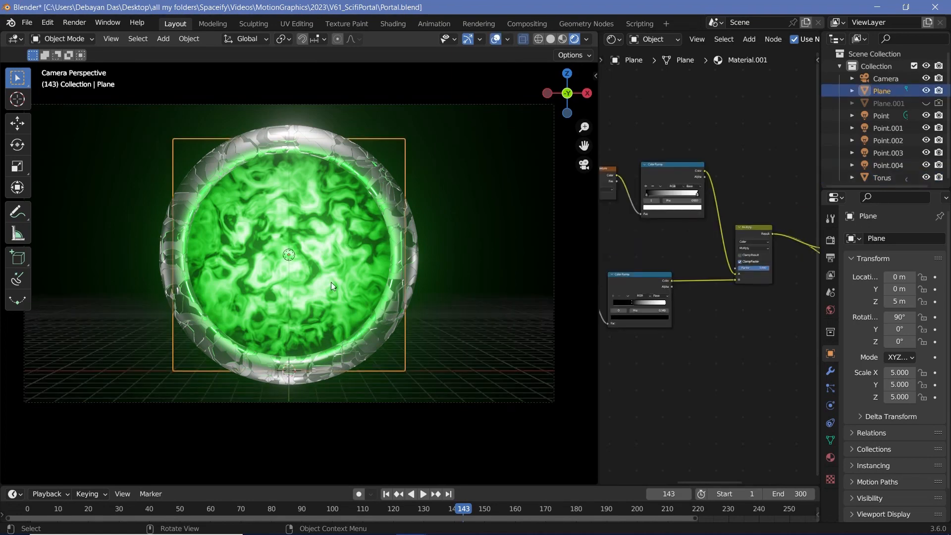
left_click(376, 184)
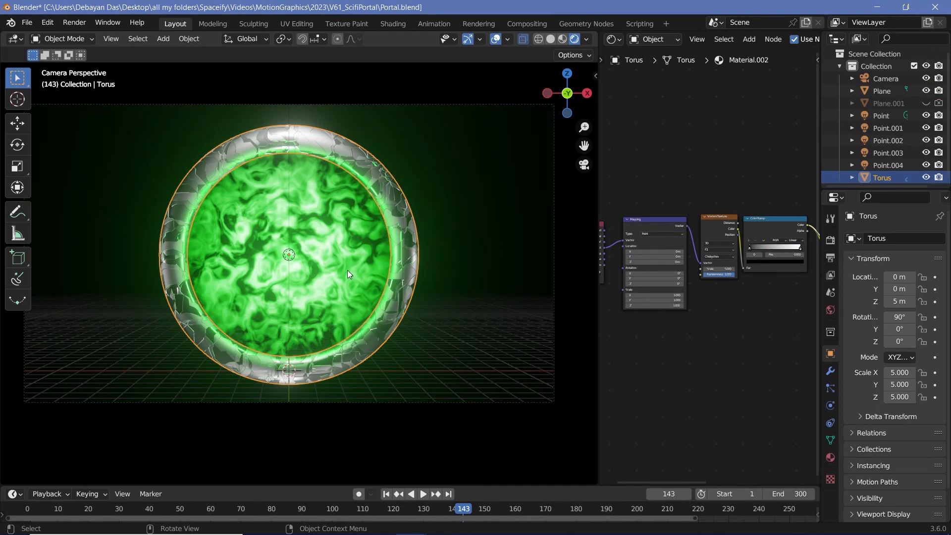
left_click(347, 248)
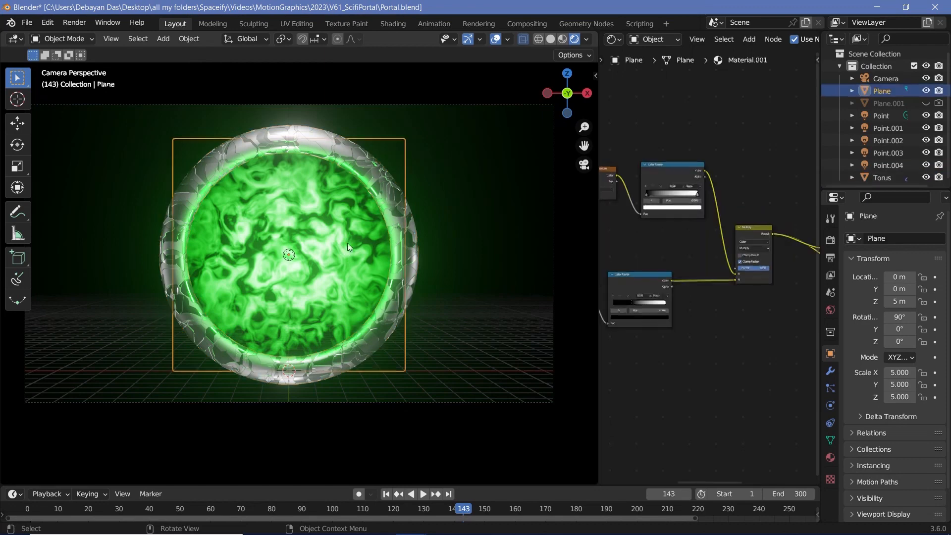
left_click(372, 202, "shift")
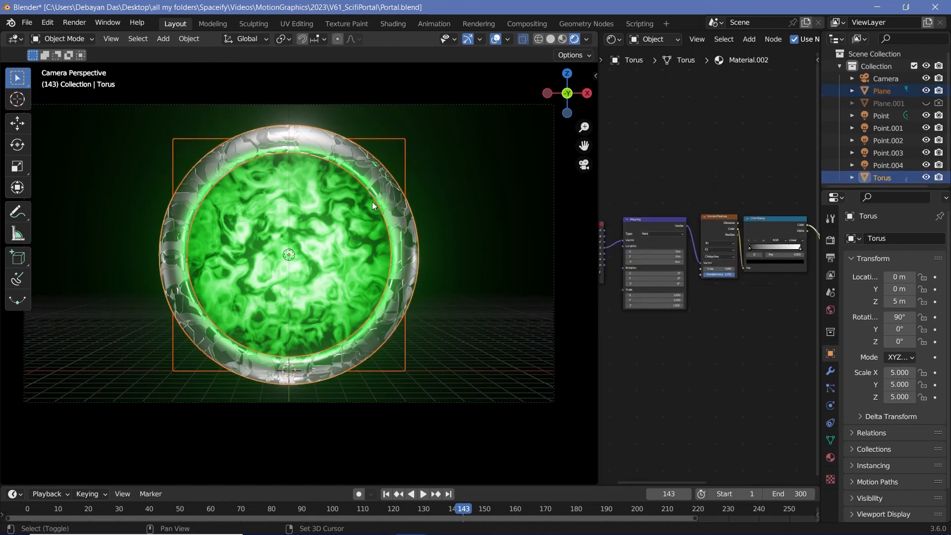
key("m")
left_click(424, 225)
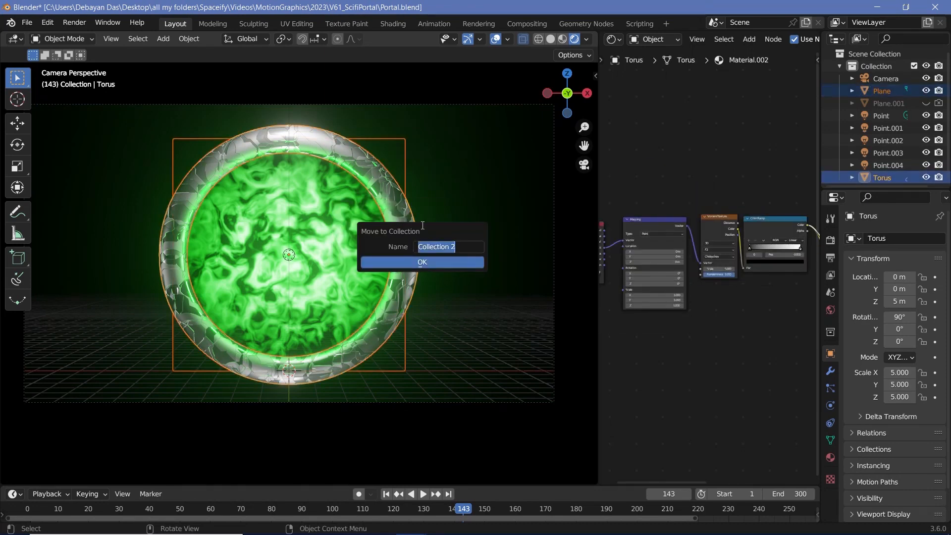
type("Portal")
left_click(416, 263)
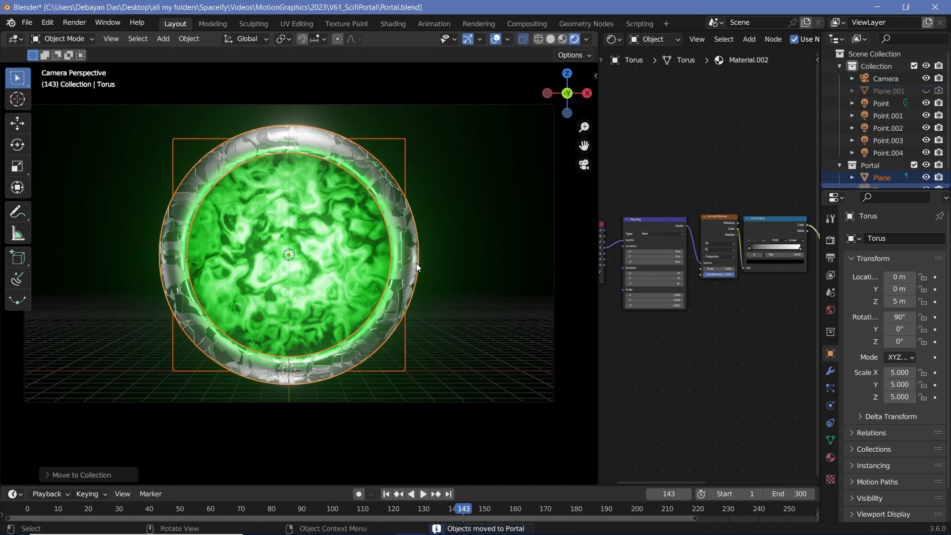
Mark the Portal collection as an asset and save the file.
left_click(868, 166)
right_click(872, 167)
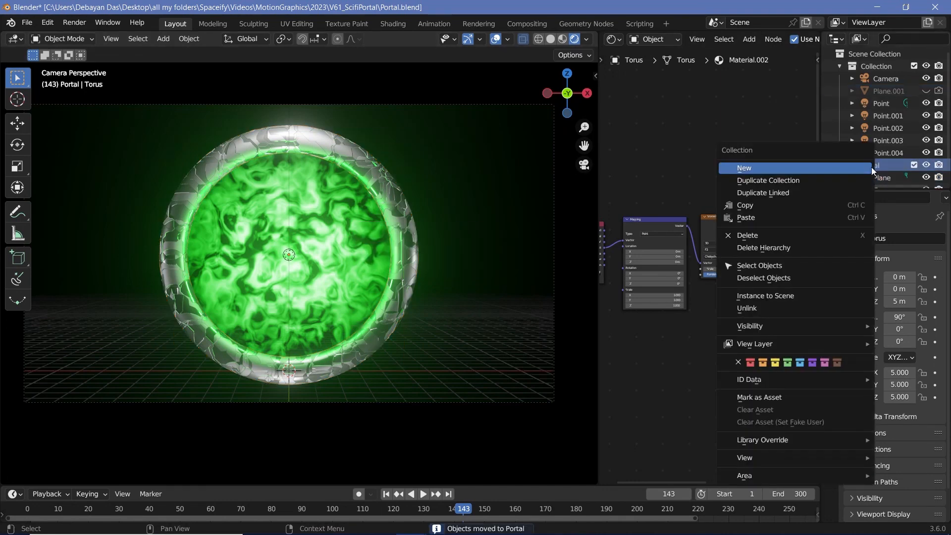
left_click(768, 399)
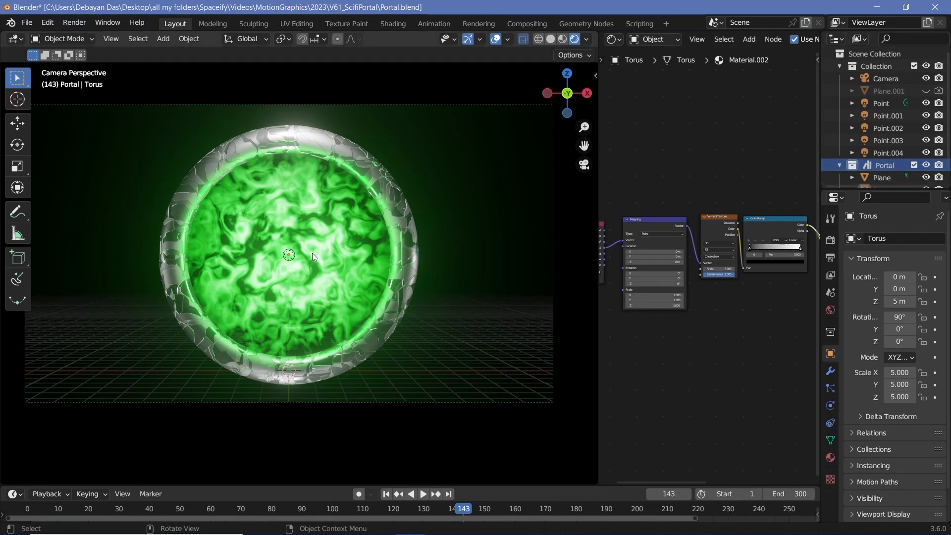
key("ctrl+s")
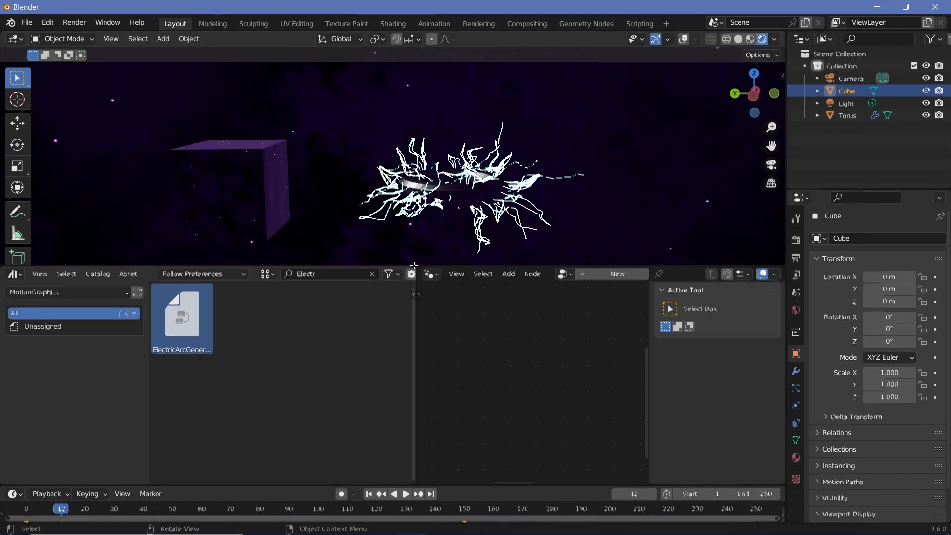
Refresh the MotionGraphics library without the search filter and add the Portal collection asset to the scene.
left_click(364, 279)
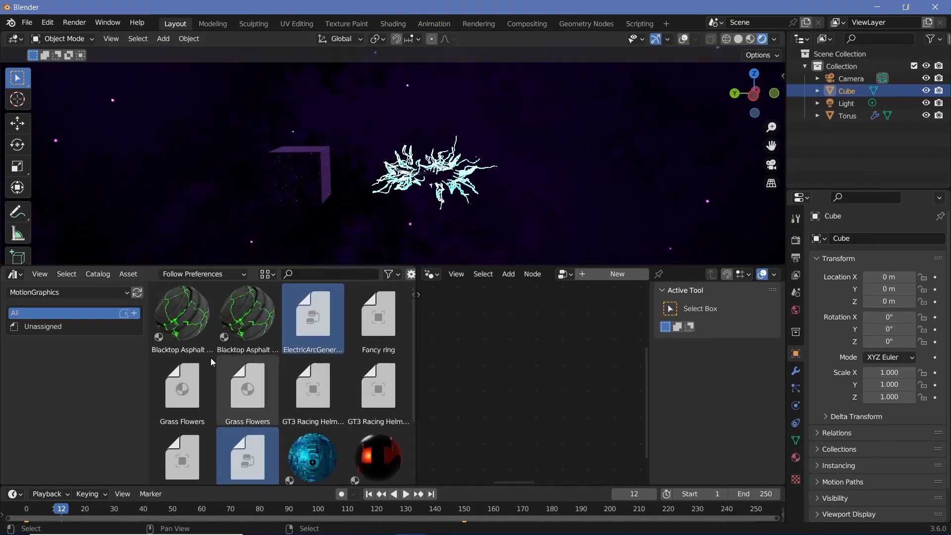
left_click(137, 292)
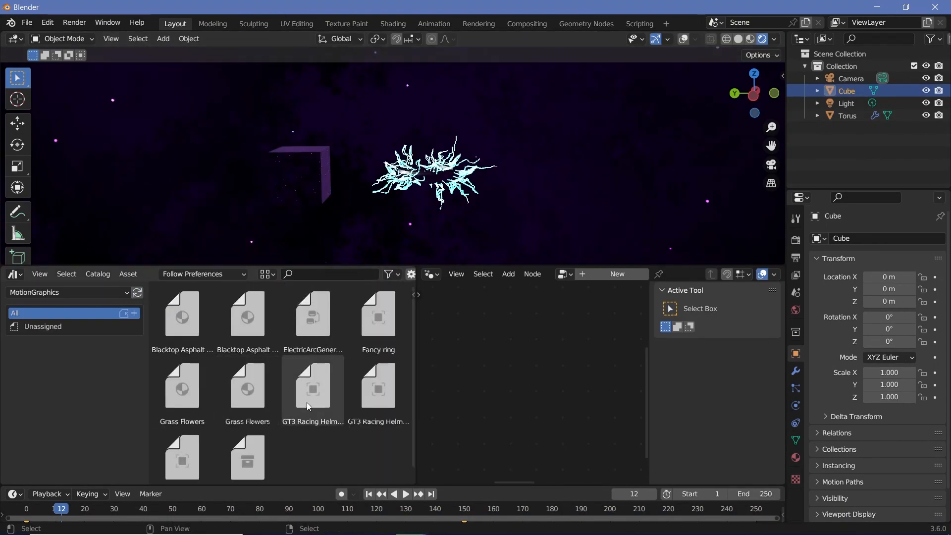
left_click_drag(183, 447, 322, 180)
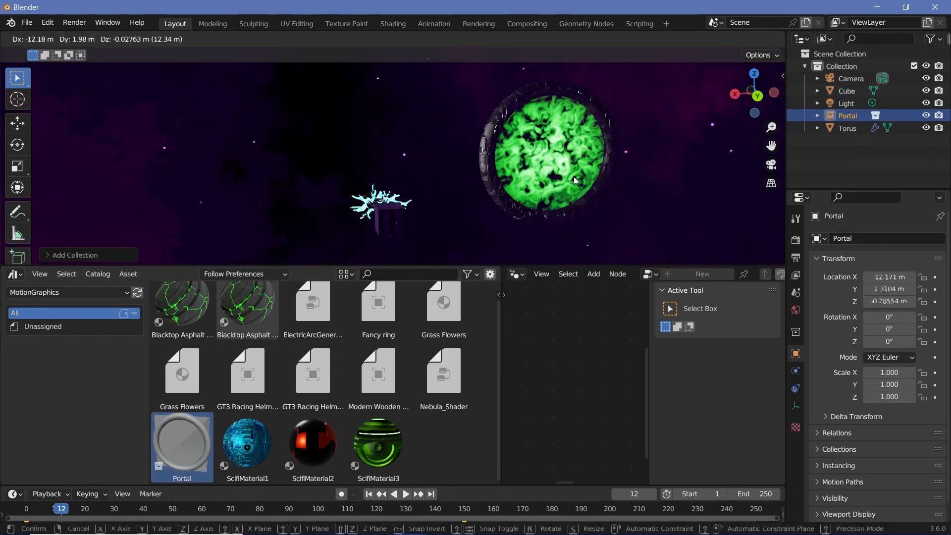
scroll(535, 176, "up", 2)
middle_click_drag(536, 176, 483, 179, "shift")
scroll(493, 181, "down", 1)
scroll(500, 186, "down", 1)
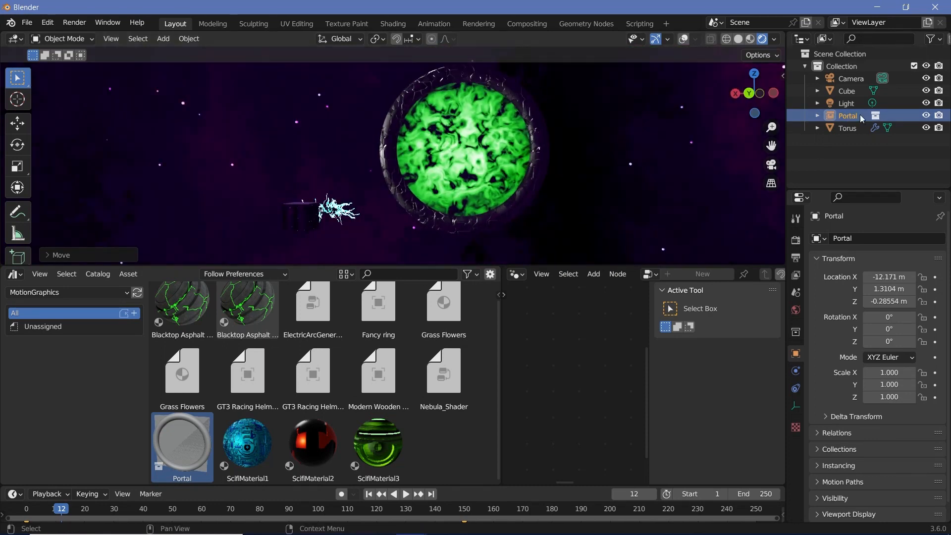
Move the Portal instance to about X -13.3 m, Y 1.0 m, Z 0.18 m and show the viewport overlays.
left_click(853, 119)
key("g")
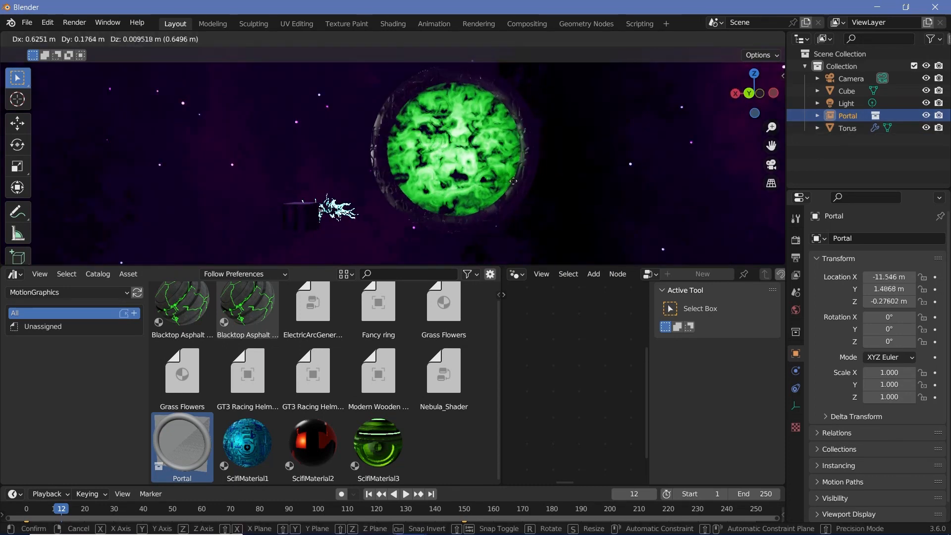
left_click(541, 202)
left_click(684, 41)
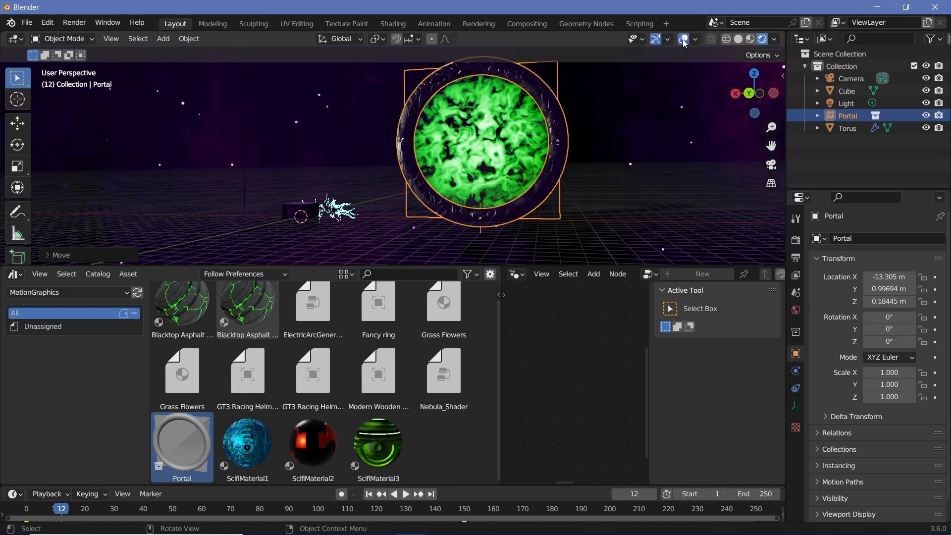
left_click(479, 233)
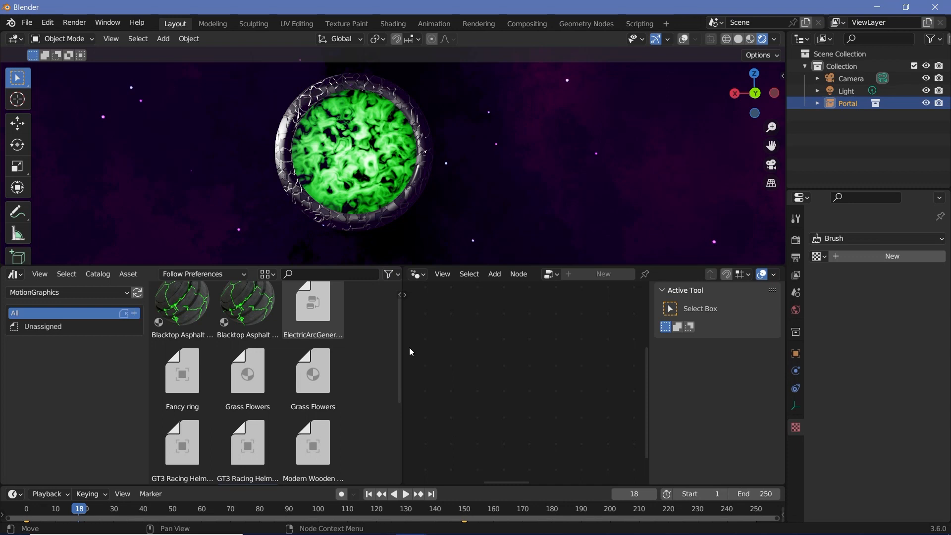
Widen the Asset Browser and filter out Objects, Materials and Collections while keeping Node Trees shown.
left_click_drag(402, 355, 768, 369)
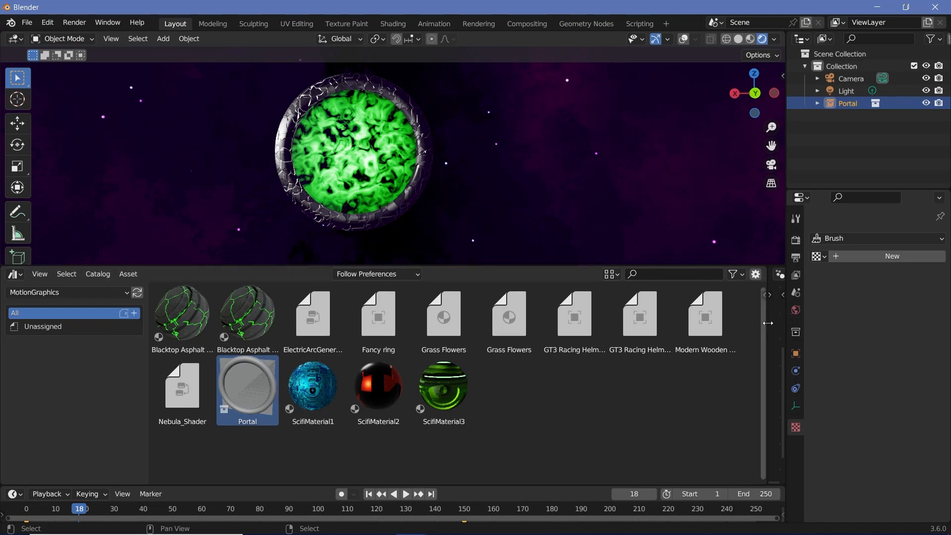
left_click(735, 274)
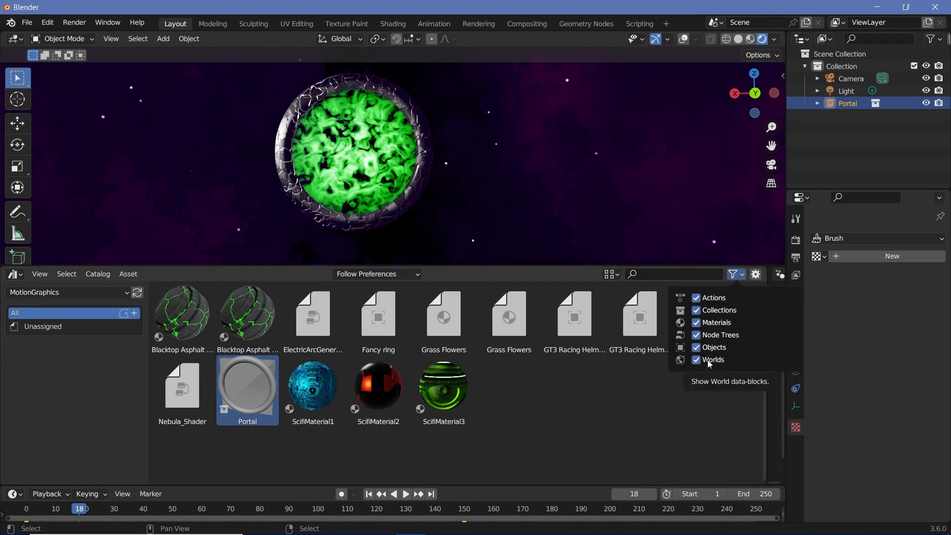
left_click(698, 348)
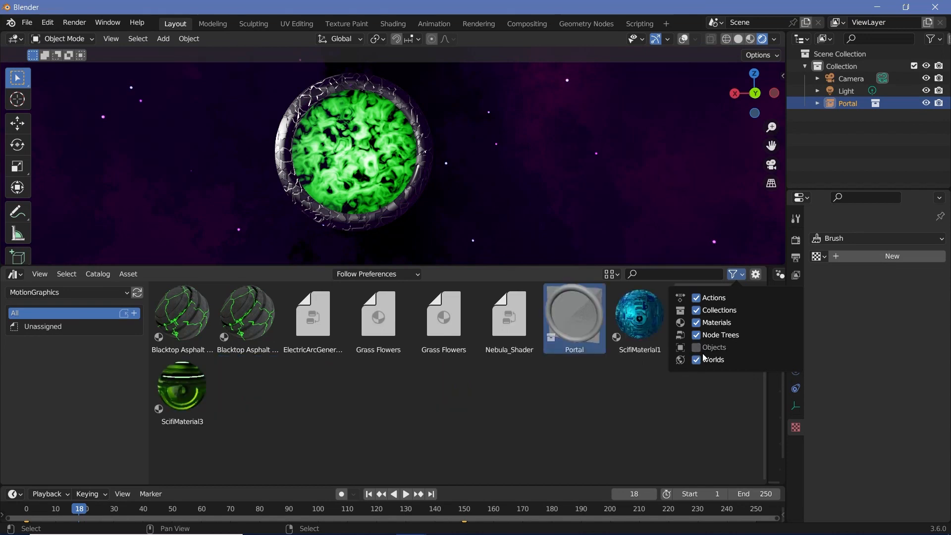
left_click(701, 339)
left_click(697, 322)
left_click(697, 310)
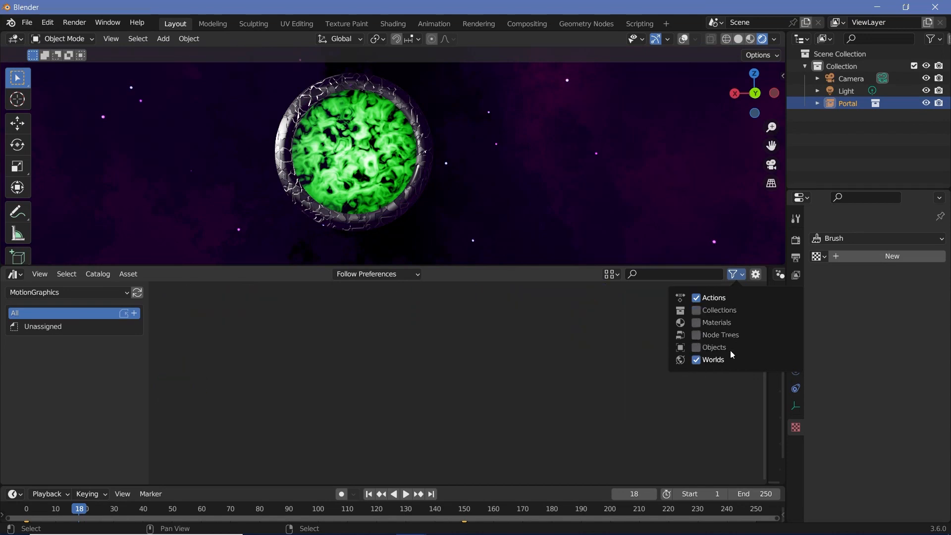
left_click(699, 335)
Box-select the two node tree assets, deselect them, and try an asset search for "ar".
left_click_drag(309, 367, 200, 344)
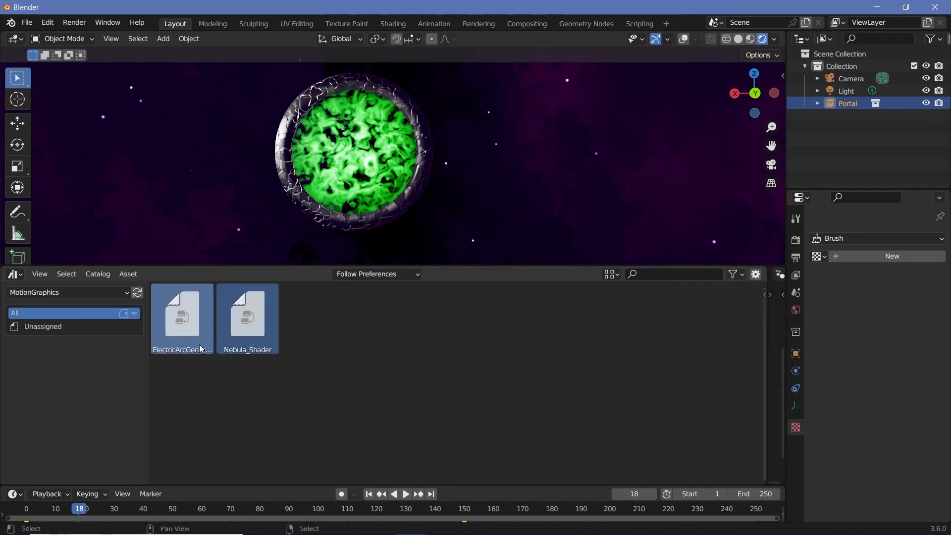
left_click(300, 397)
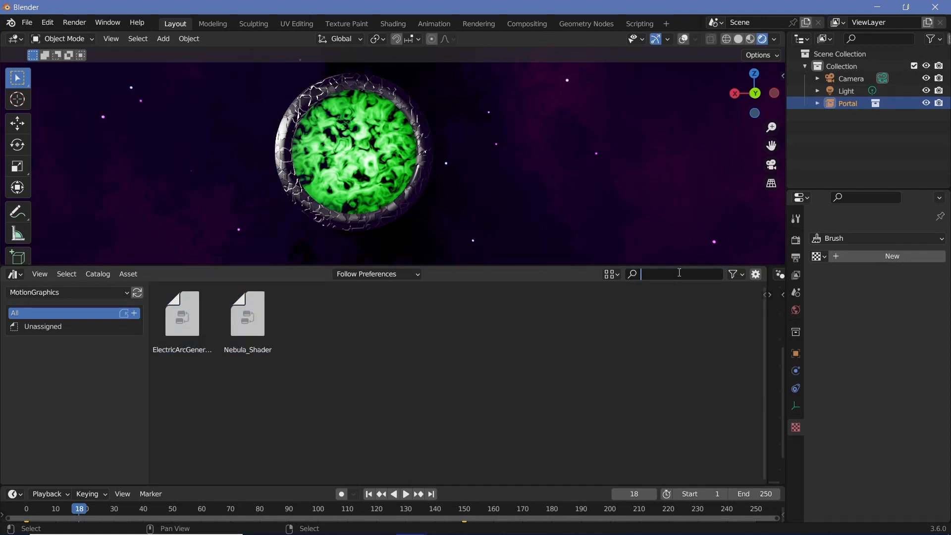
type("ar")
key("Escape")
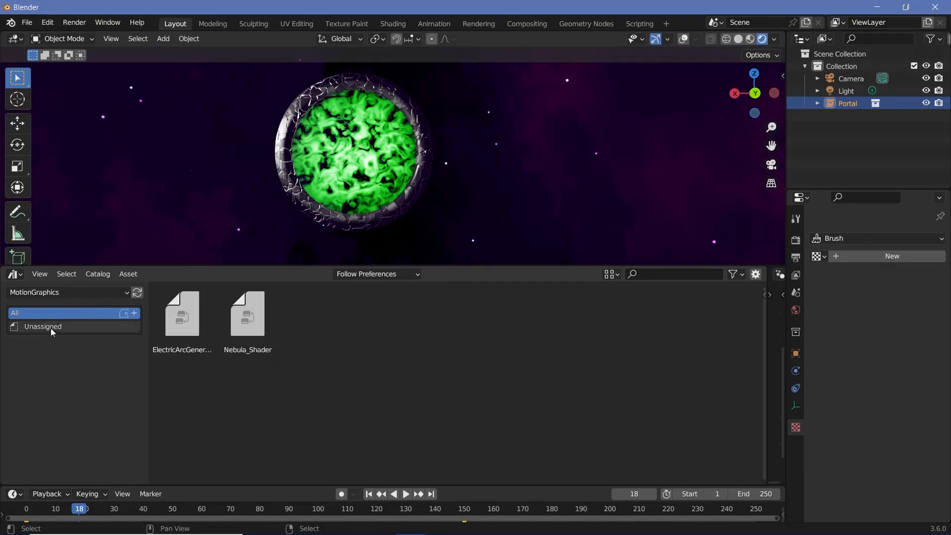
Add a new catalog to the MotionGraphics library and name it Objects.
left_click(133, 313)
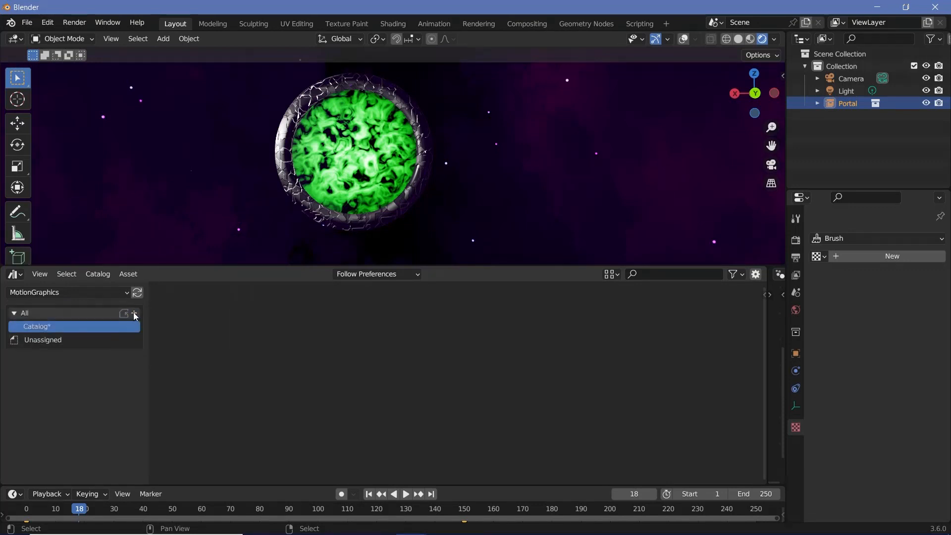
double_click(78, 328)
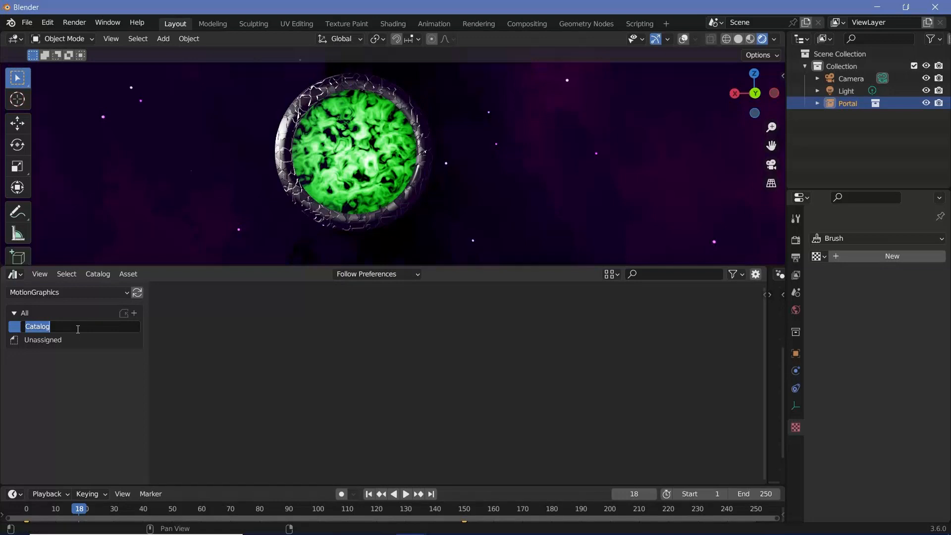
type("Objects")
key("Return")
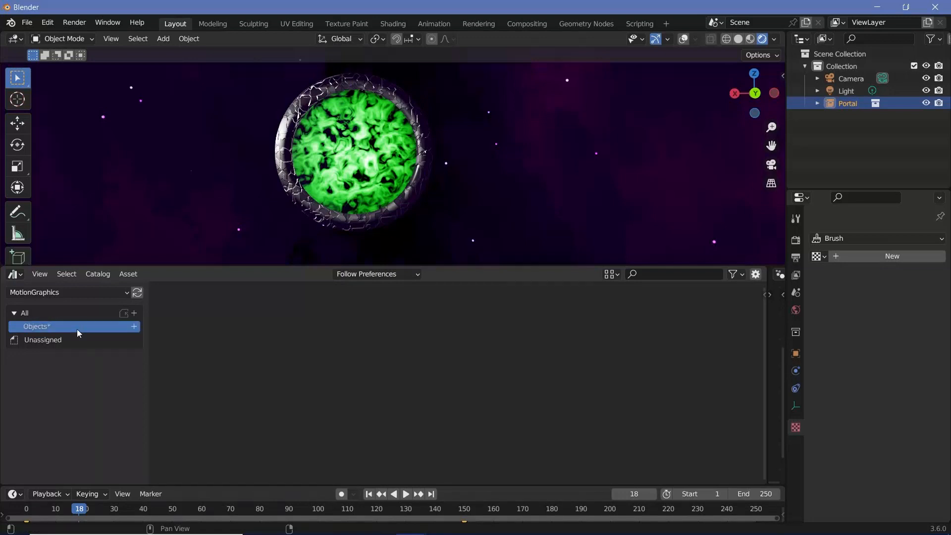
Add another top-level catalog named Materials, undoing the subcatalog added under Objects.
left_click(134, 313)
left_click(58, 341)
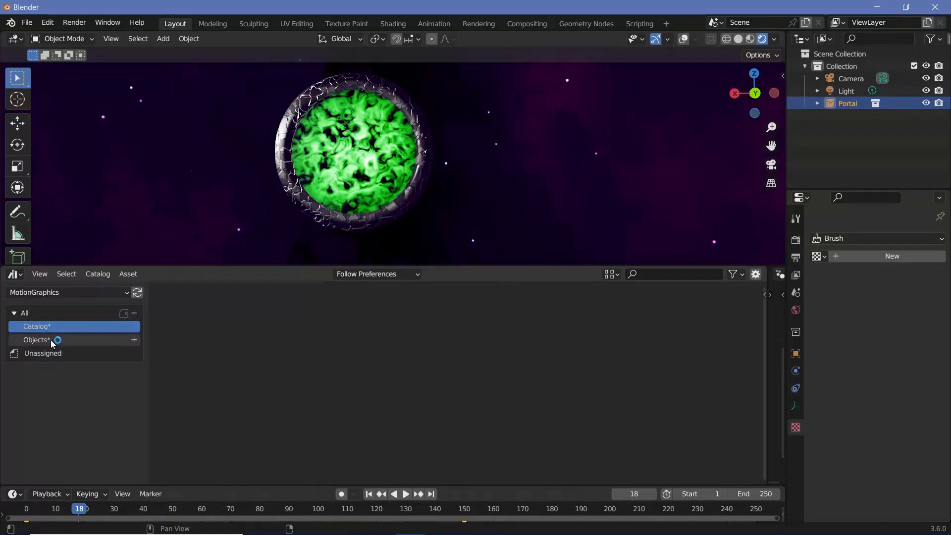
left_click(133, 341)
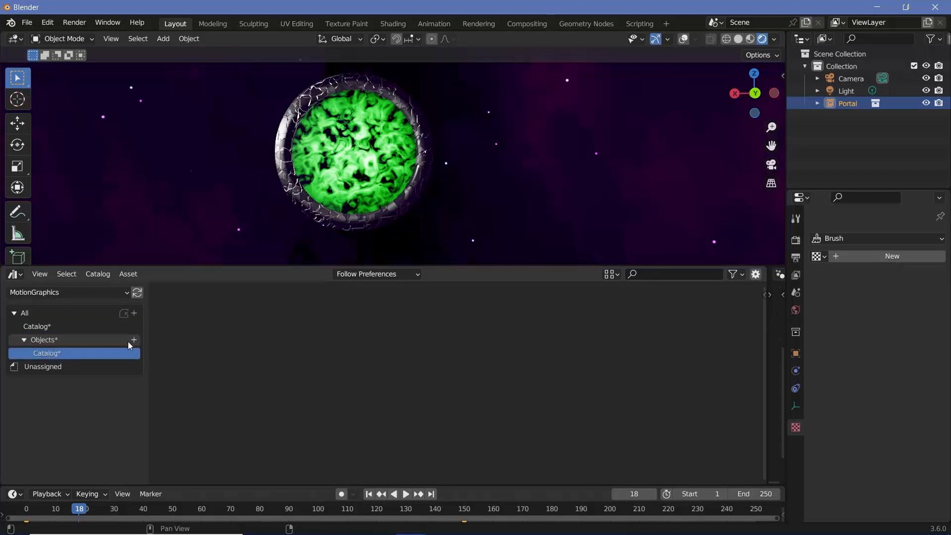
key("ctrl+z")
double_click(63, 340)
type("Materials")
key("Return")
Add a third top-level catalog named NodeTrees and select the Materials, NodeTrees and Objects catalogs in turn.
left_click(133, 313)
double_click(56, 353)
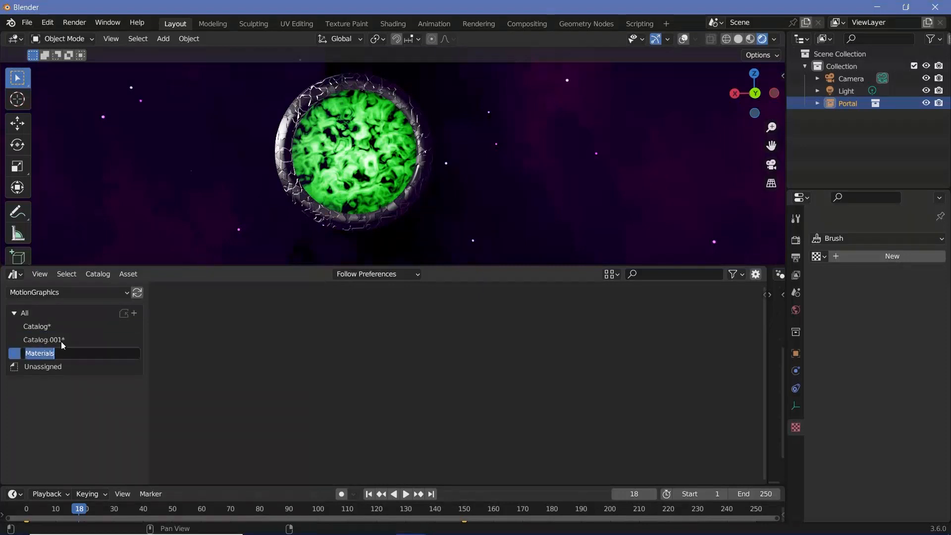
double_click(61, 342)
type("NodeTrees*")
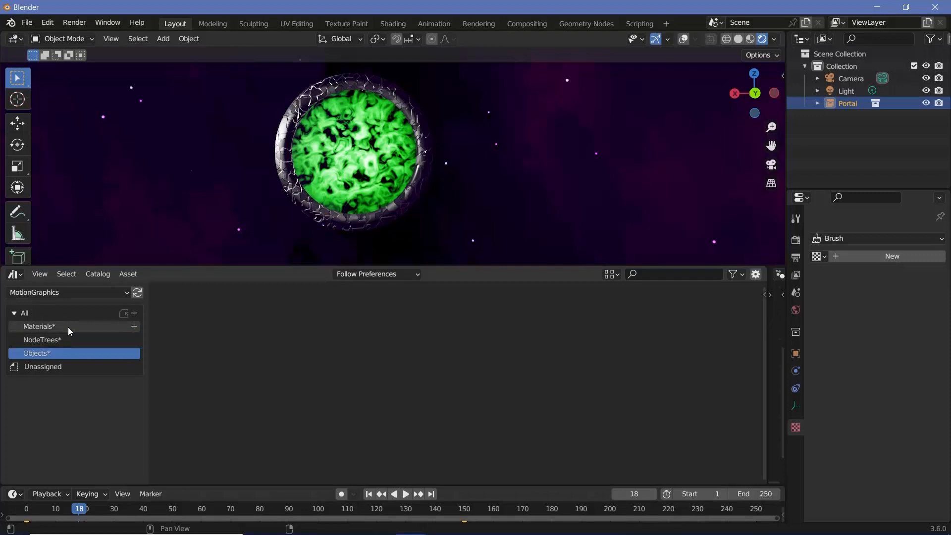
left_click(68, 332)
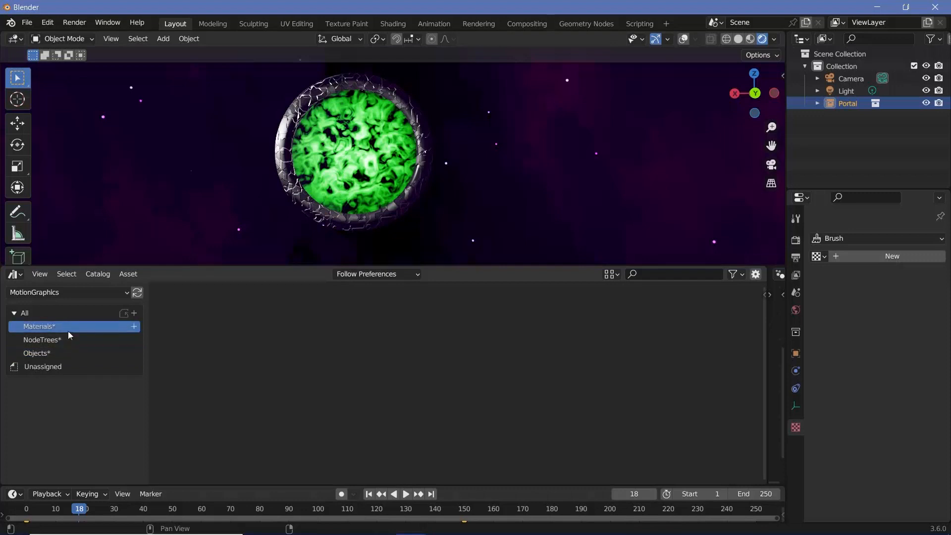
left_click(66, 341)
left_click(65, 353)
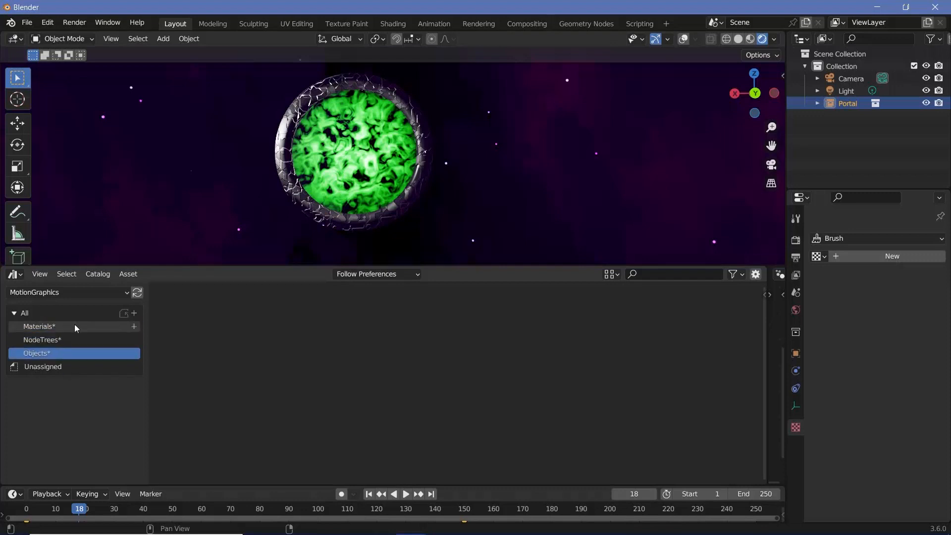
Add a subcatalog named SciFi under the Materials catalog.
left_click(71, 330)
left_click(134, 326)
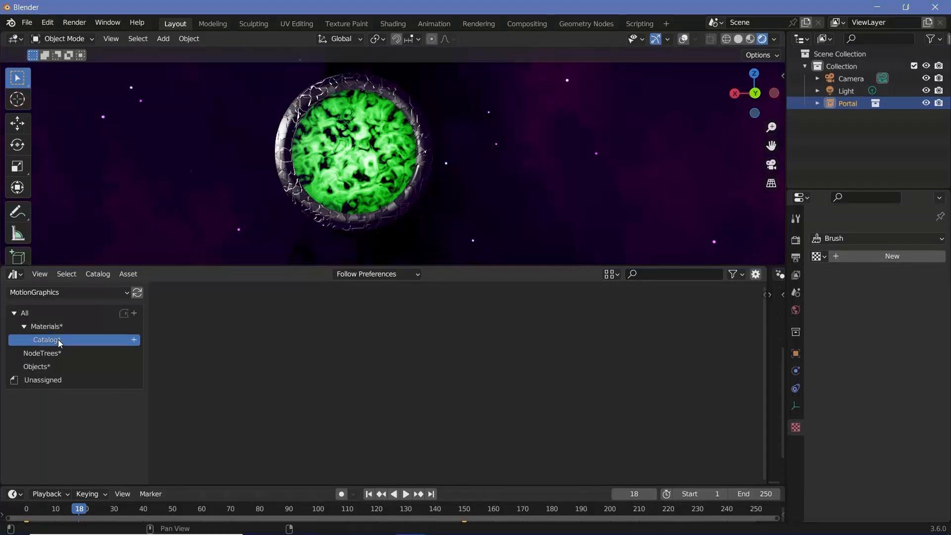
double_click(59, 340)
type("Sci")
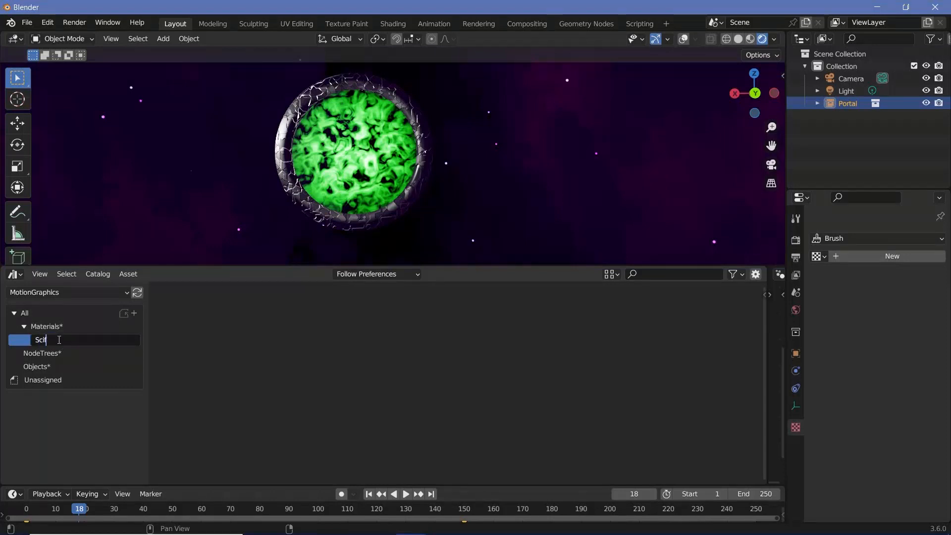
type("Fi")
key("Return")
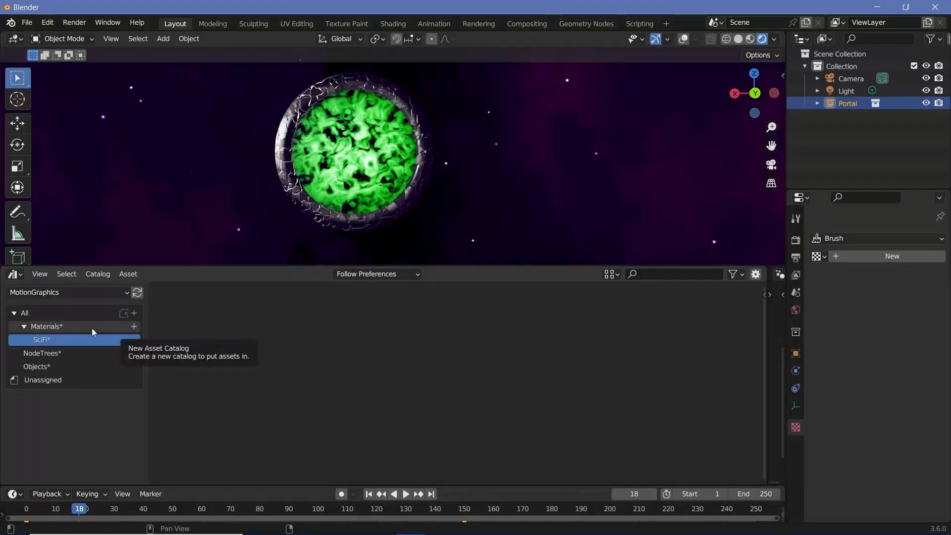
Add a second subcatalog under Materials and name it Abstract.
left_click(134, 326)
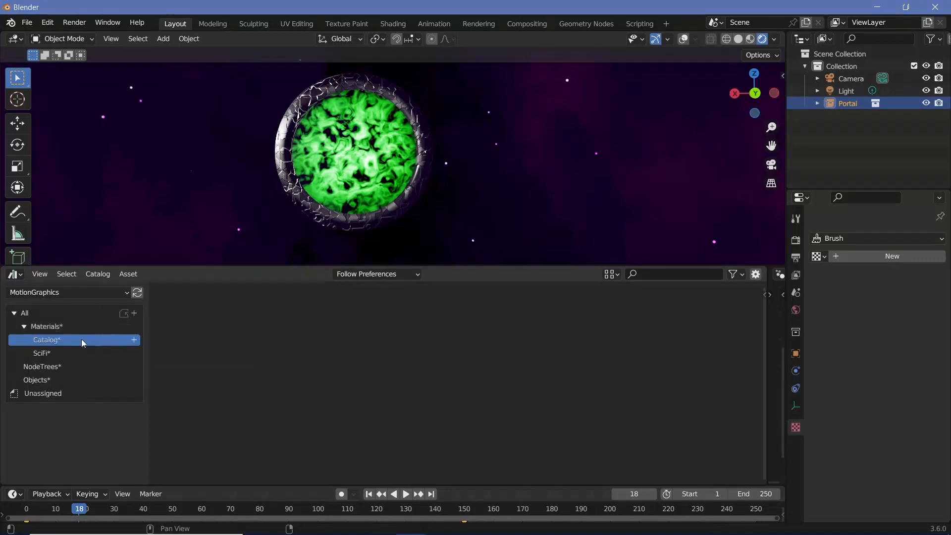
double_click(53, 339)
type("Ab")
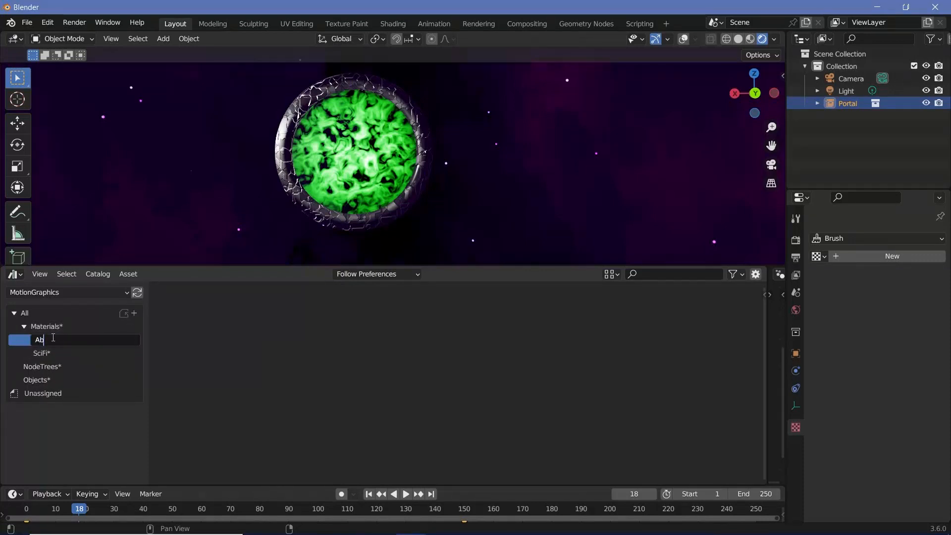
type("stract")
key("Return")
Add a third Materials subcatalog named Realistic and select the NodeTrees, Objects, Abstract and SciFi catalogs in turn.
left_click(134, 326)
double_click(63, 354)
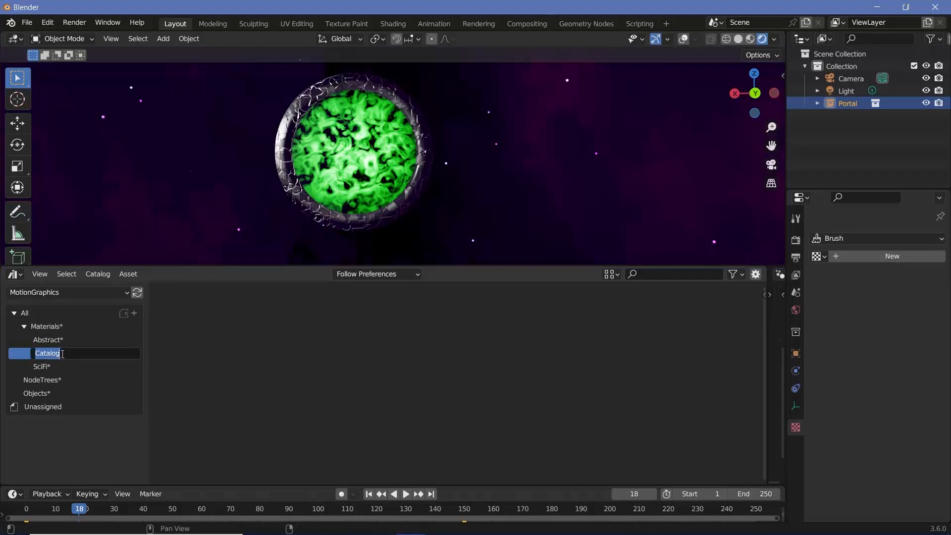
type("Realistic")
key("Return")
left_click(64, 381)
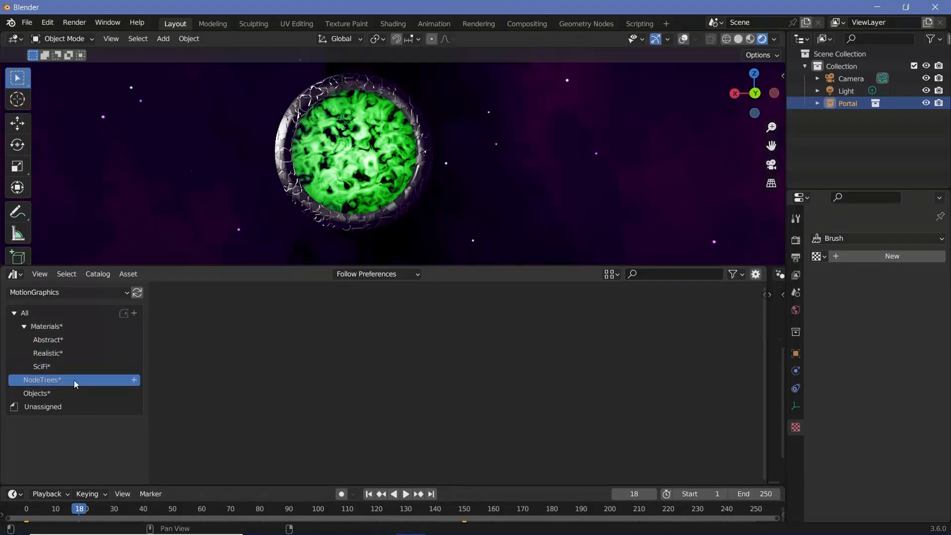
left_click(43, 393)
left_click(52, 342)
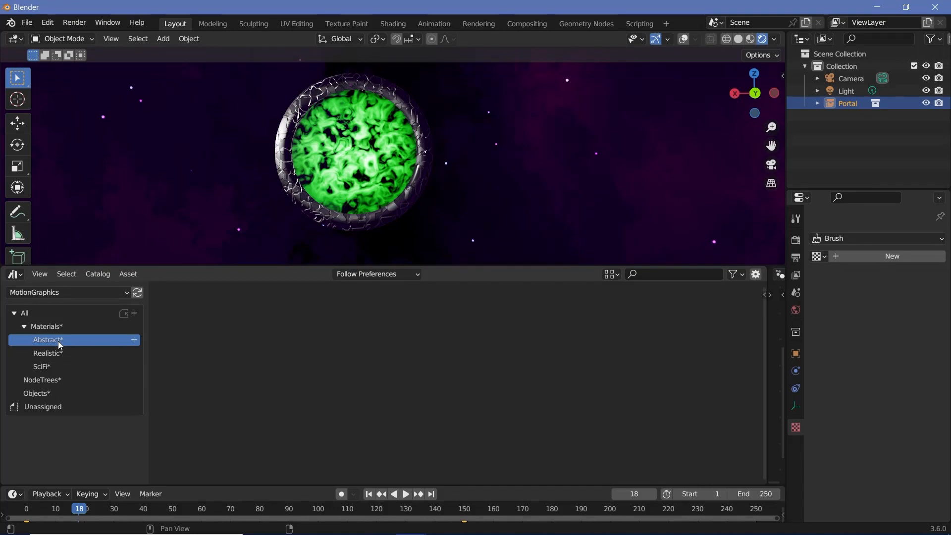
left_click(61, 363)
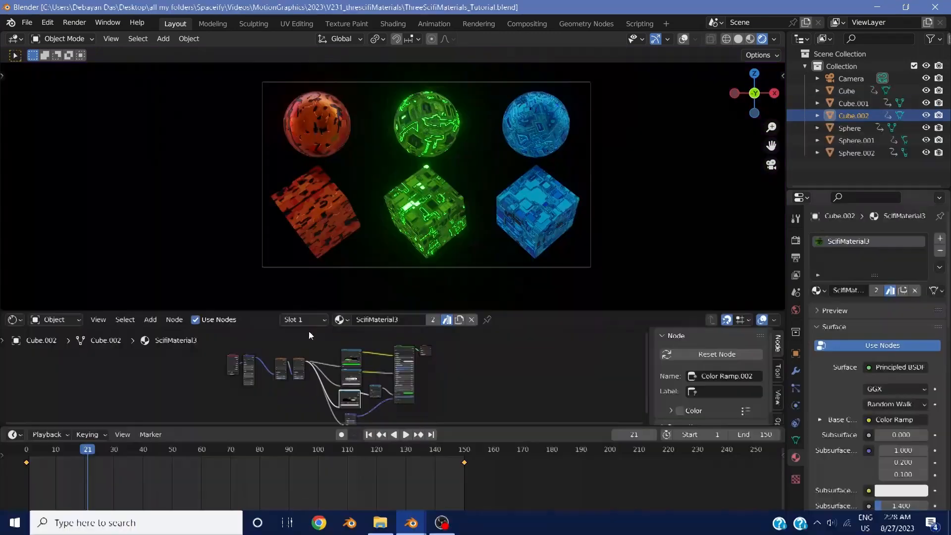
In the ThreeScifiMaterials_Tutorial file, replace the shader editor with an Asset Browser showing the MotionGraphics library and enlarge its area.
left_click(319, 226)
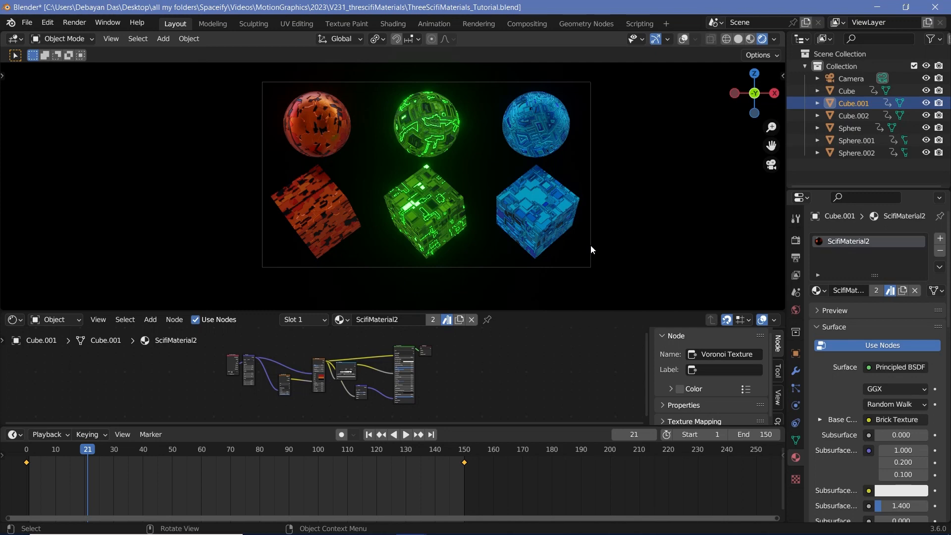
left_click(15, 320)
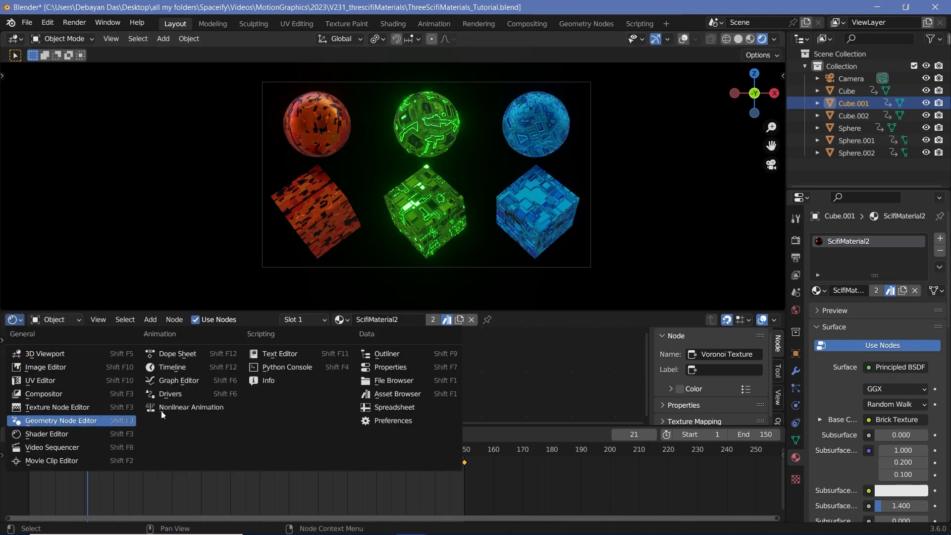
left_click(391, 390)
left_click(53, 338)
left_click(51, 416)
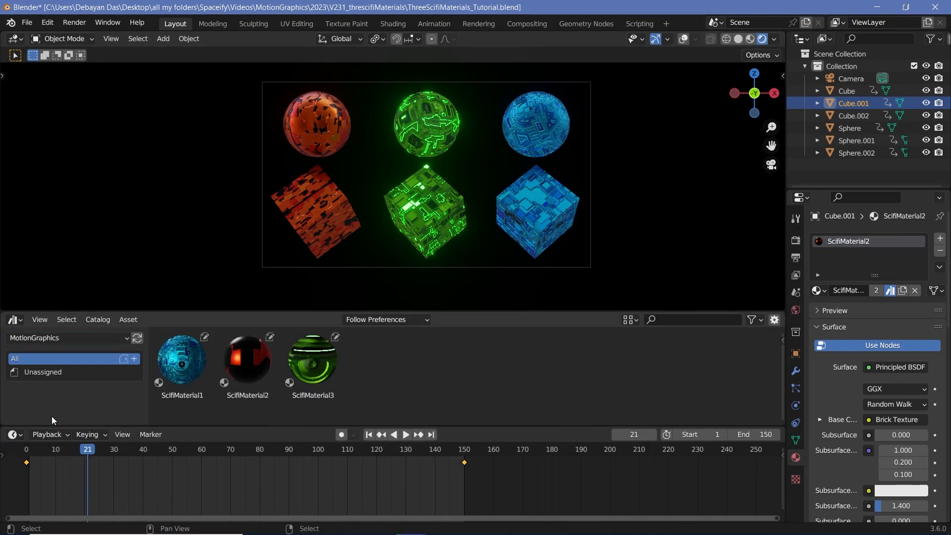
scroll(404, 389, "down", 3)
left_click_drag(412, 426, 412, 496)
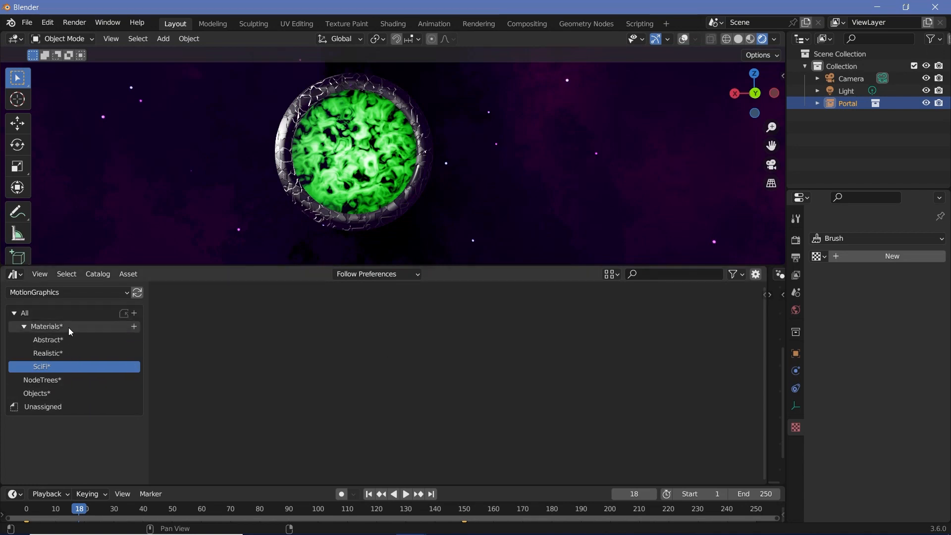
Save the portal file to store the new asset catalogs.
key("ctrl+s")
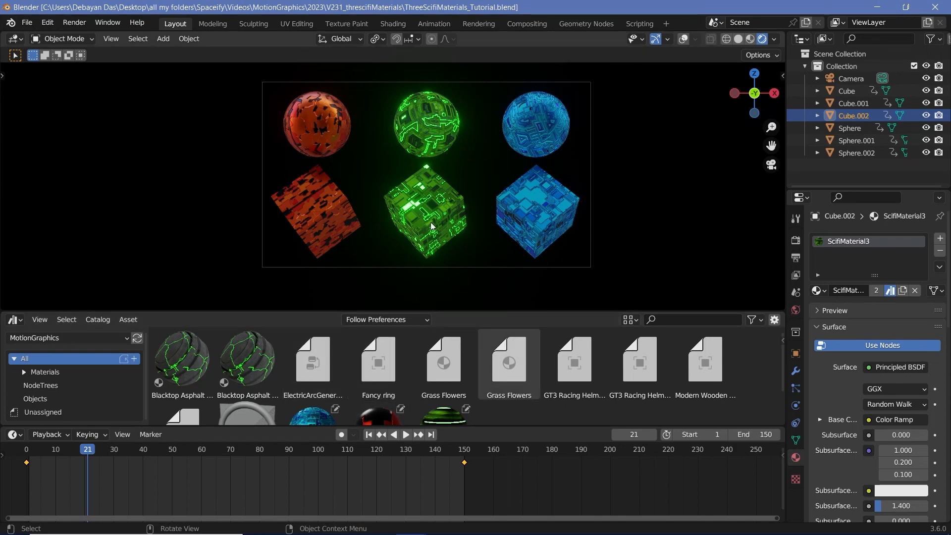
In the sci-fi materials file, enlarge the Asset Browser, expand Materials and look through its Abstract, Realistic and SciFi subcatalogs.
left_click_drag(317, 311, 302, 250)
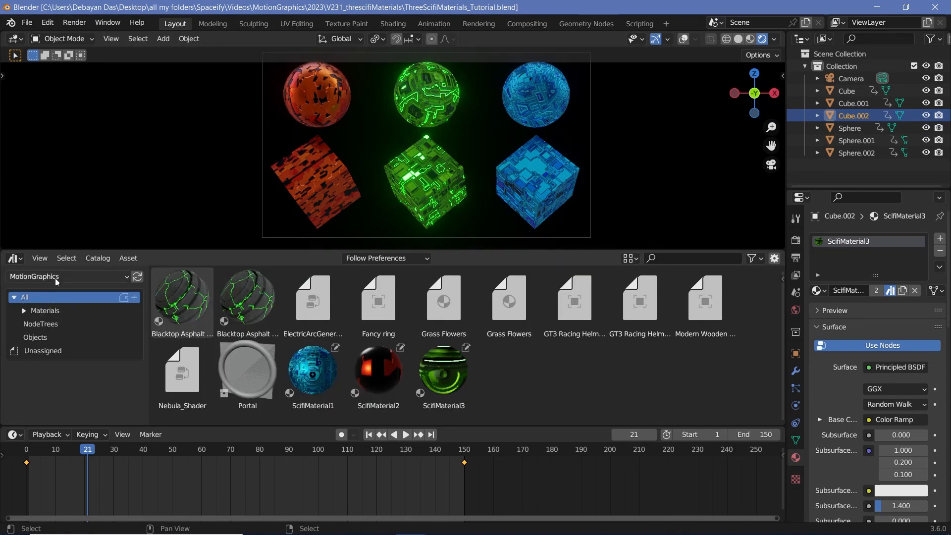
left_click(25, 315)
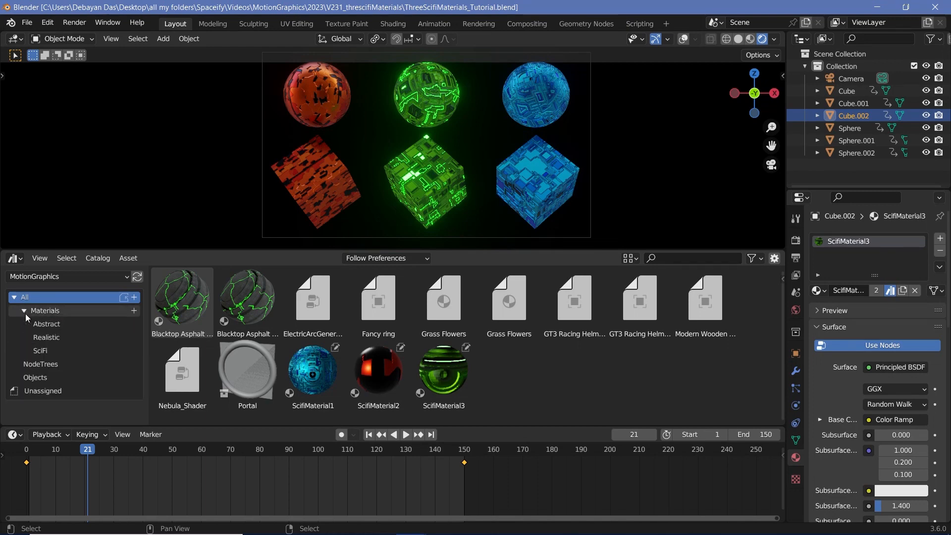
left_click(61, 325)
left_click(61, 336)
left_click(53, 349)
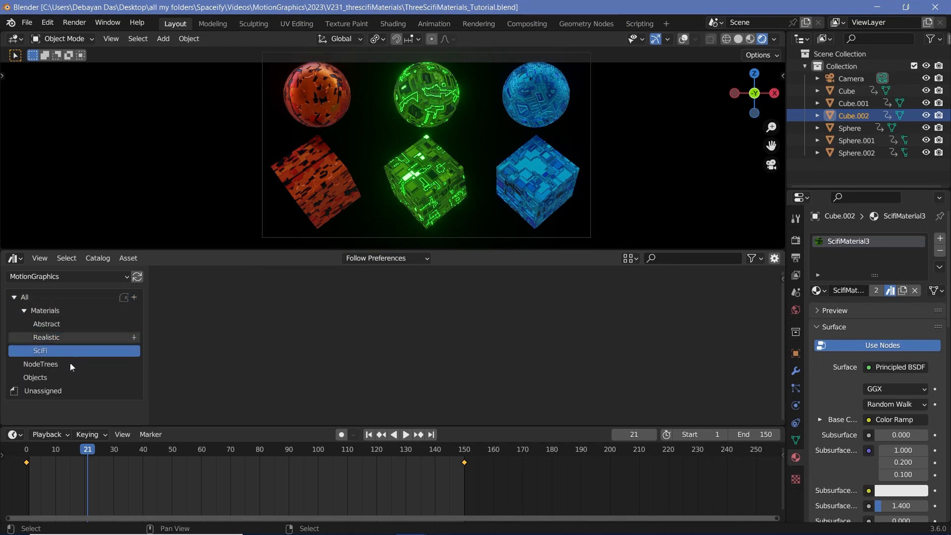
Move the unassigned ScifiMaterial1, ScifiMaterial2 and ScifiMaterial3 assets into the SciFi catalog, open that catalog and deselect the assets.
left_click(59, 391)
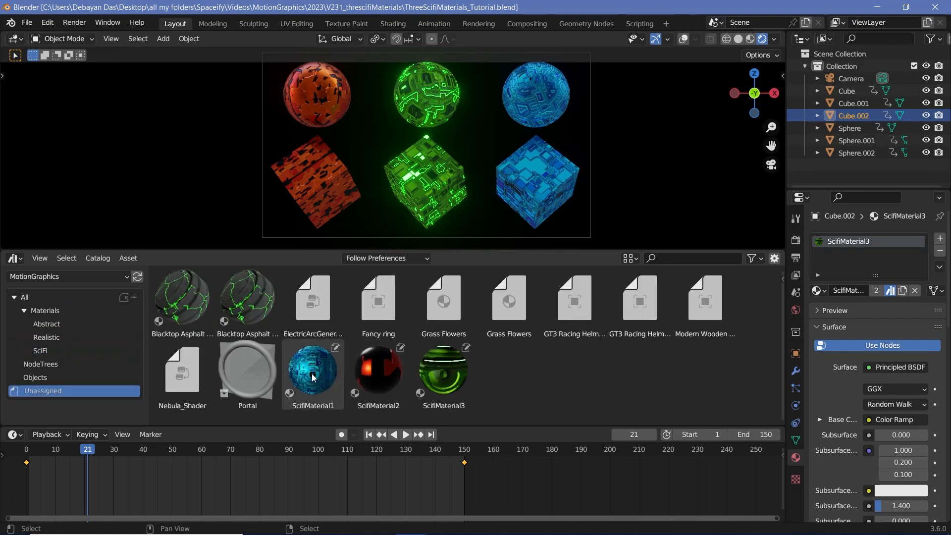
left_click_drag(507, 402, 41, 350)
left_click(54, 350)
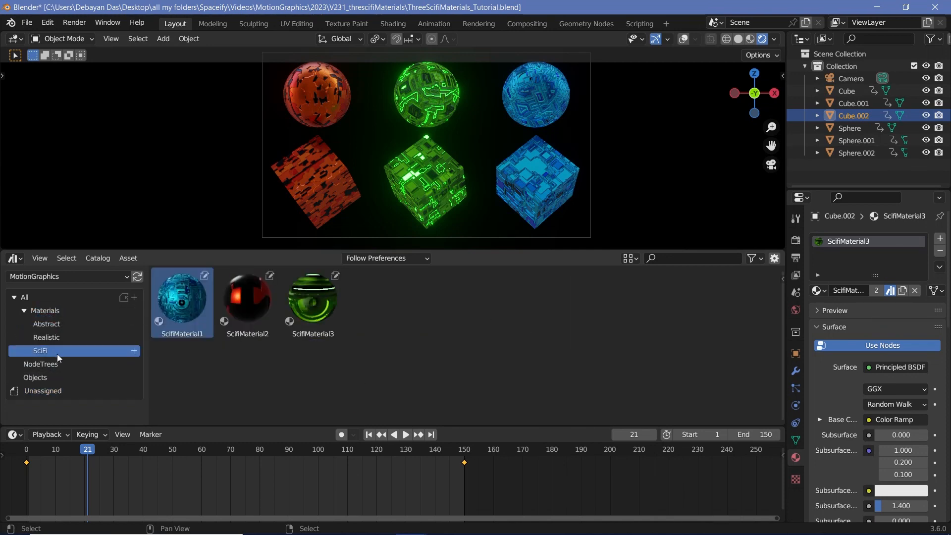
left_click(364, 358)
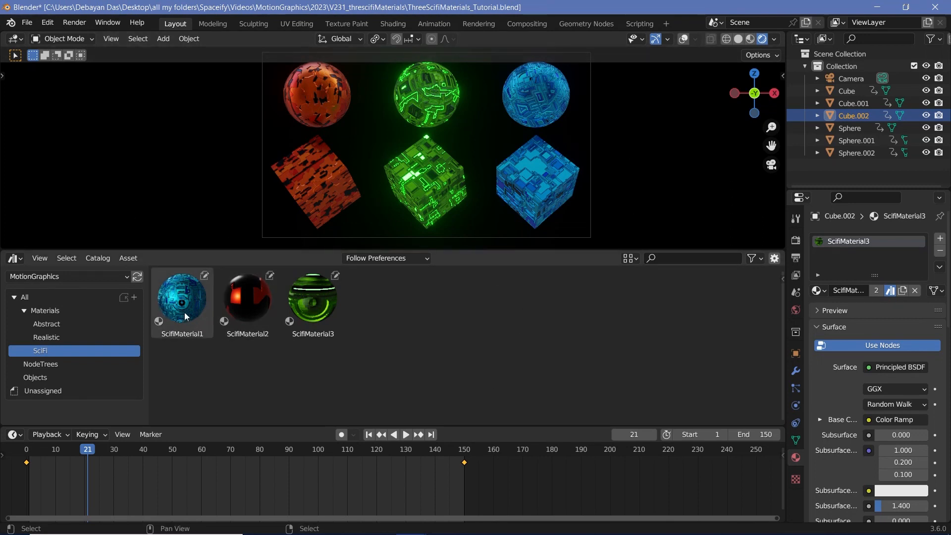
Try to move the unassigned ElectricArcGenerator asset into the NodeTrees catalog from the sci-fi materials file.
left_click(98, 392)
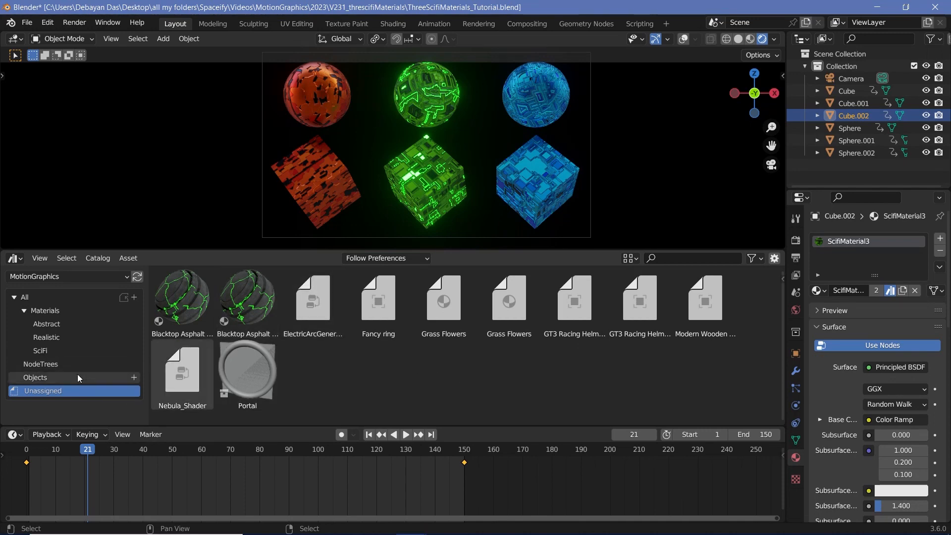
left_click_drag(317, 307, 34, 360)
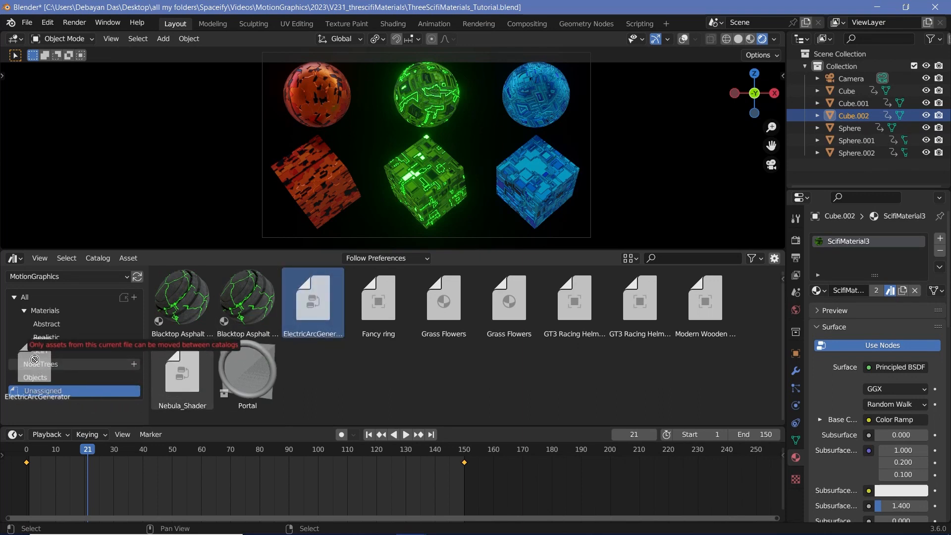
left_click_drag(34, 359, 34, 360)
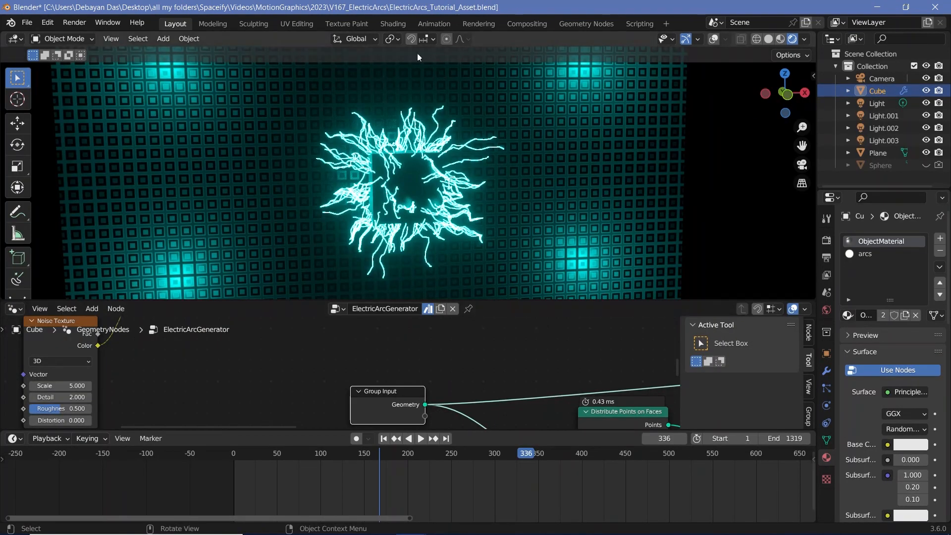
In the ElectricArcs_Tutorial_Asset file, replace the node editor with the Asset Browser and refresh the MotionGraphics library.
scroll(346, 375, "down", 2)
left_click(14, 309)
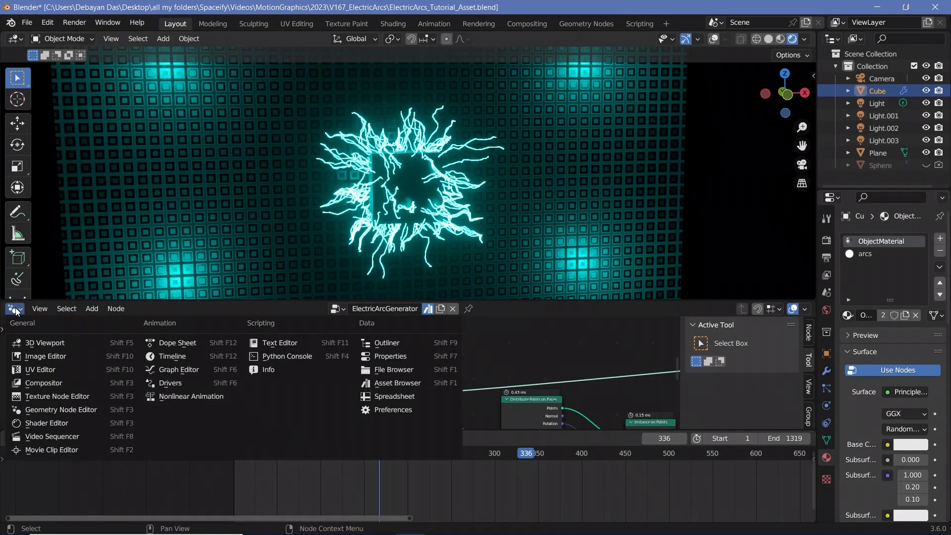
left_click(420, 384)
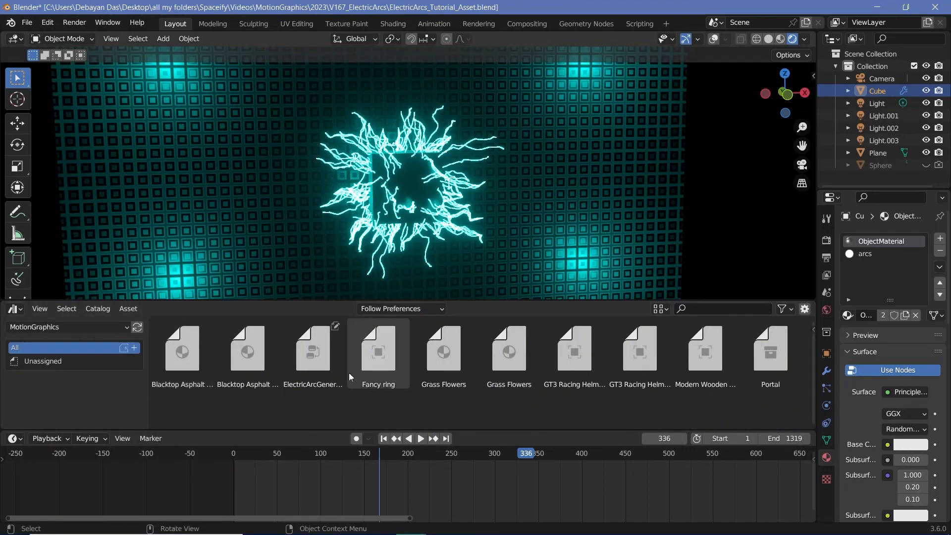
left_click(137, 328)
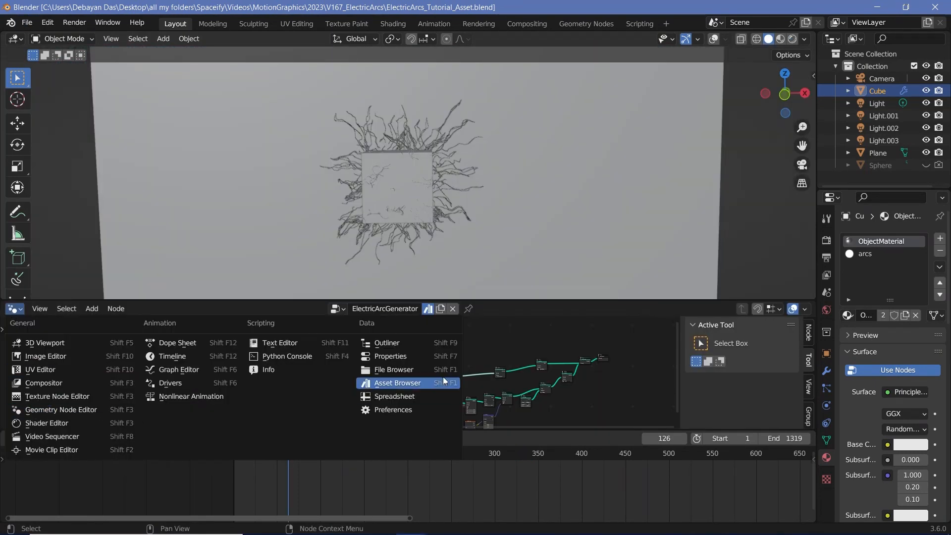
Show the MotionGraphics library in an Asset Browser and move the unassigned ElectricArcGenerator node tree into the NodeTrees catalog.
left_click(443, 383)
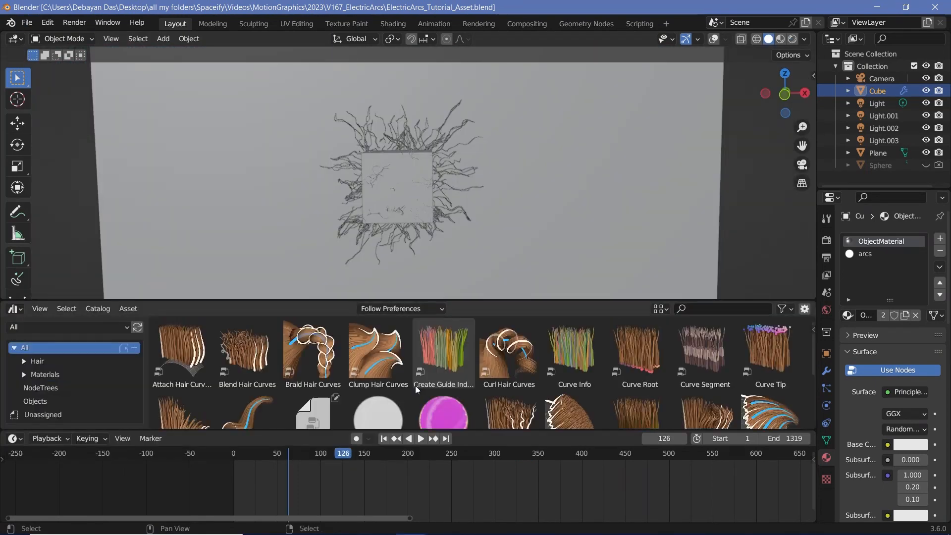
left_click(67, 327)
left_click(58, 406)
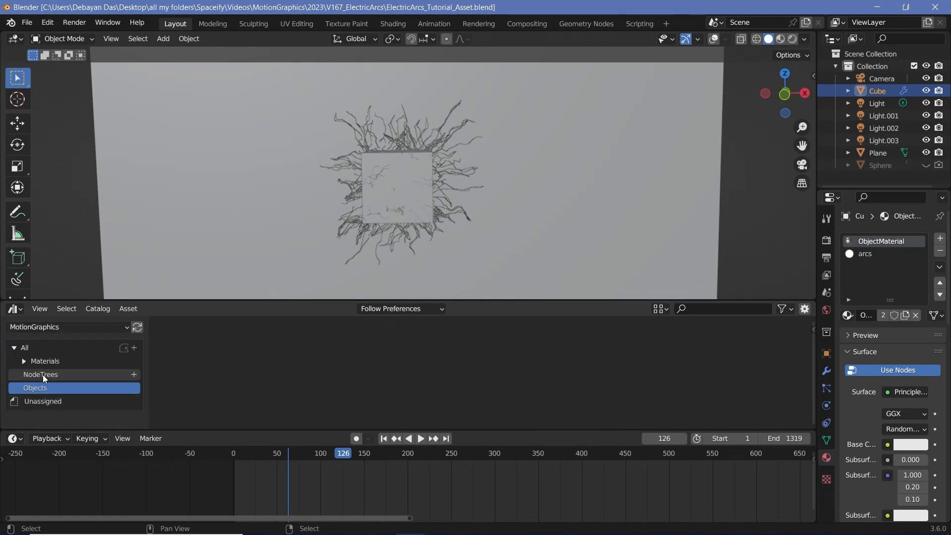
left_click(50, 400)
left_click_drag(322, 362, 63, 376)
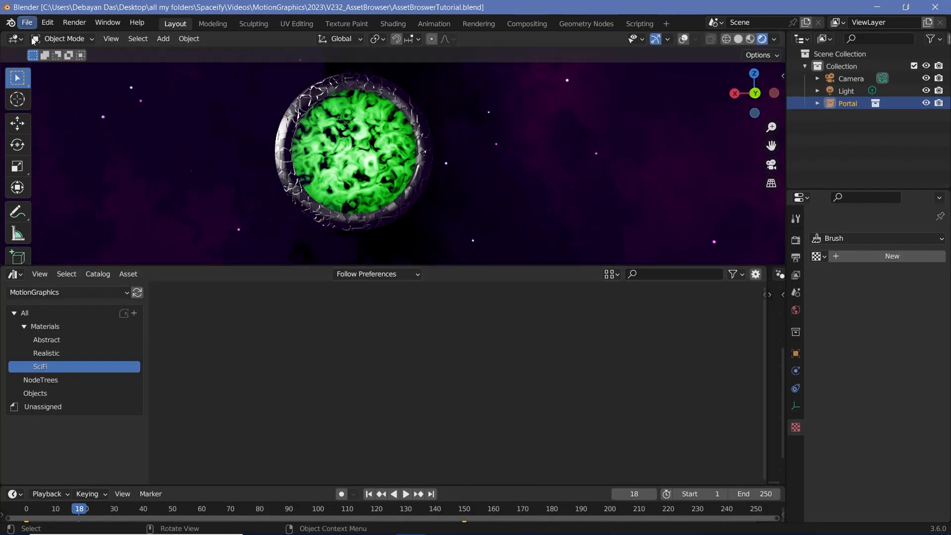
Refresh the MotionGraphics library in the portal file and check its Realistic subcatalog.
left_click(137, 293)
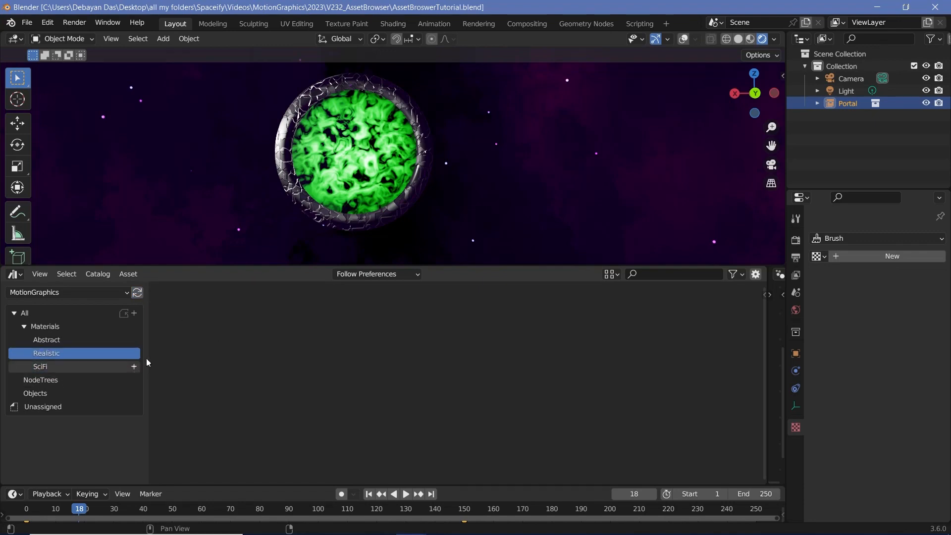
left_click(26, 24)
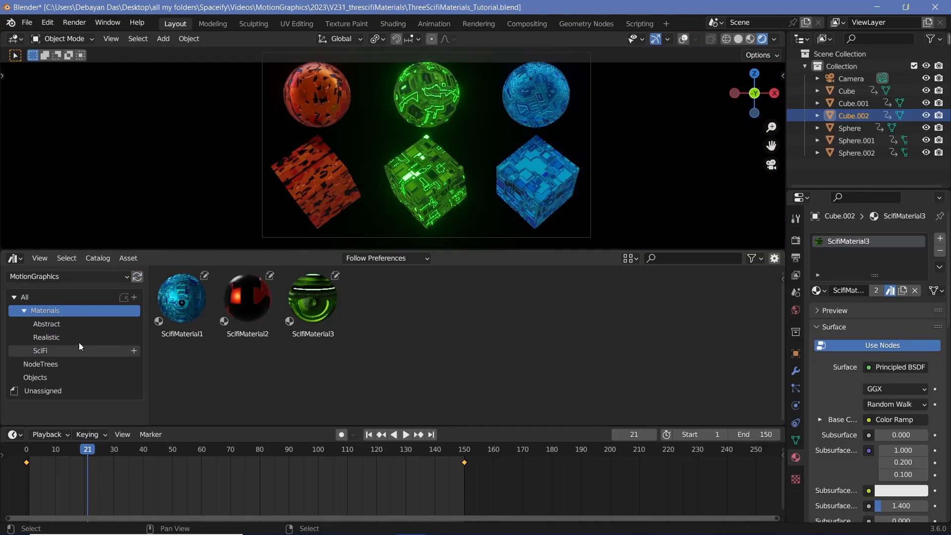
In the sci-fi materials file, select all assets in the SciFi catalog and view the NodeTrees catalog.
left_click(72, 340)
left_click(50, 353)
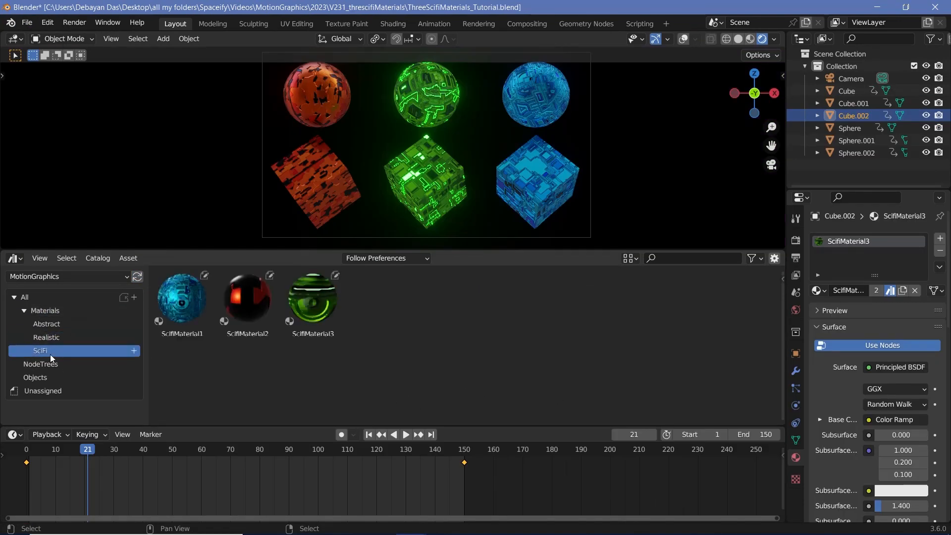
key("a")
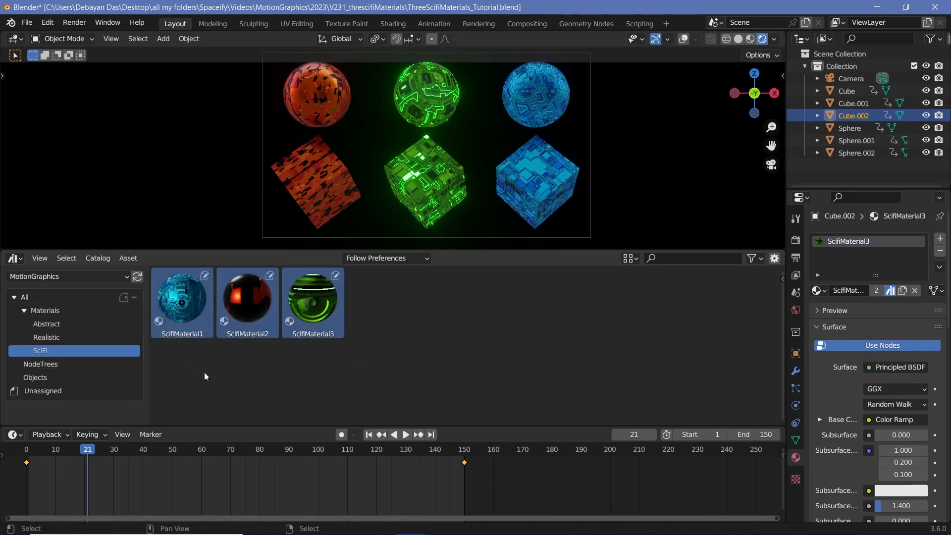
left_click(43, 365)
Switch to the electric arcs file and view the assets in its NodeTrees catalog.
key("alt+Tab")
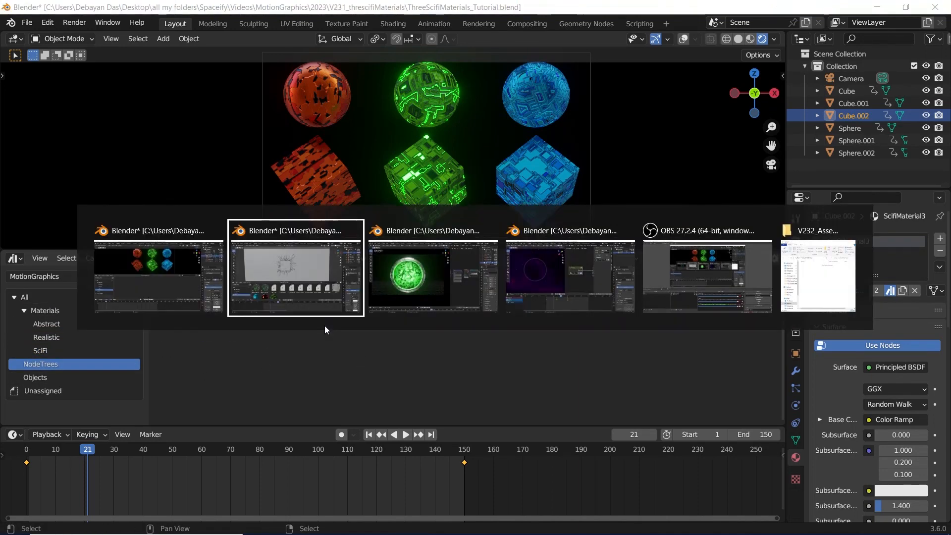
key("alt+Tab")
scroll(347, 406, "down", 2)
left_click(80, 372)
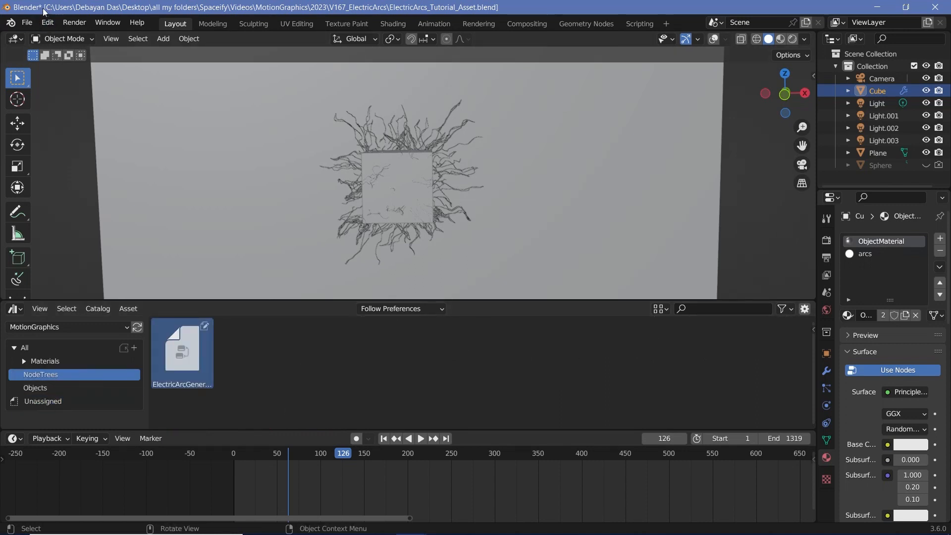
Save the electric arcs file and select the ElectricArcGenerator asset in the portal file's NodeTrees catalog.
key("ctrl+s")
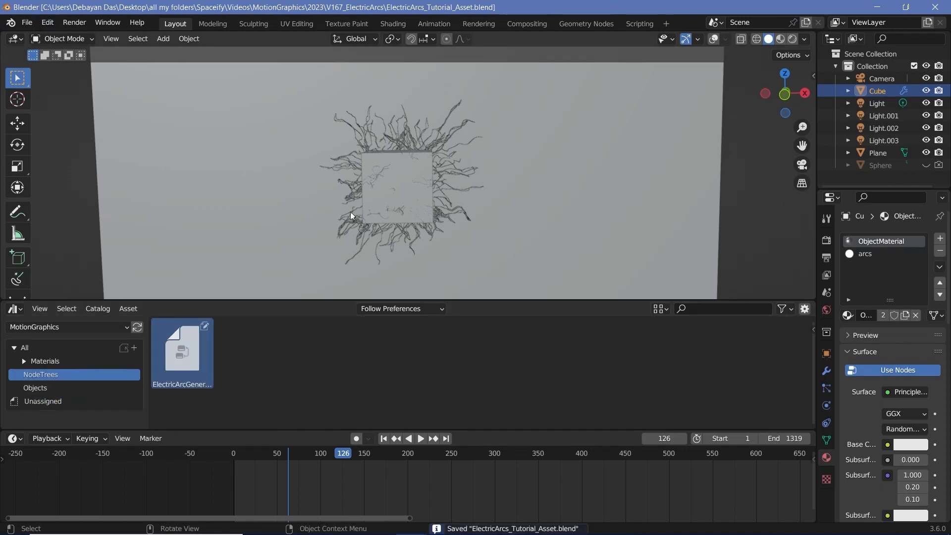
key("alt+Tab")
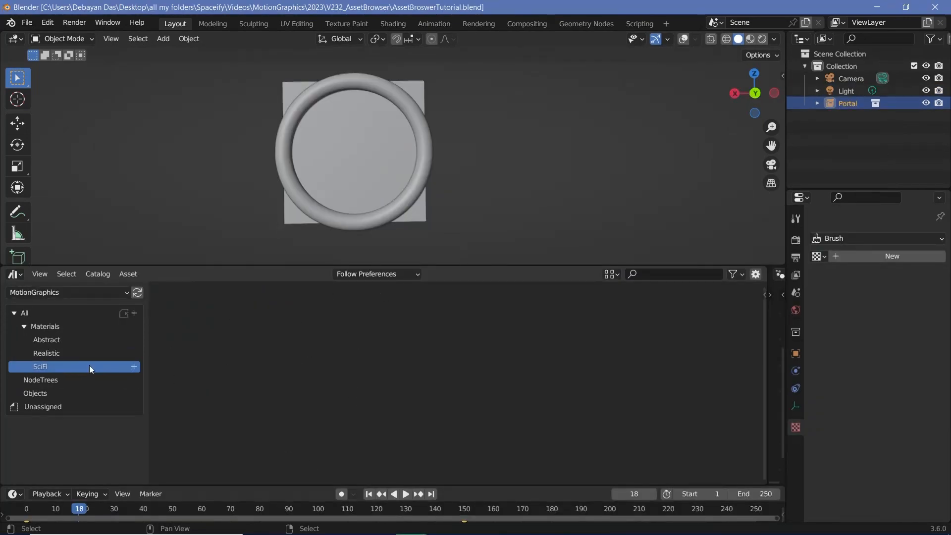
left_click(34, 381)
left_click_drag(257, 385, 177, 335)
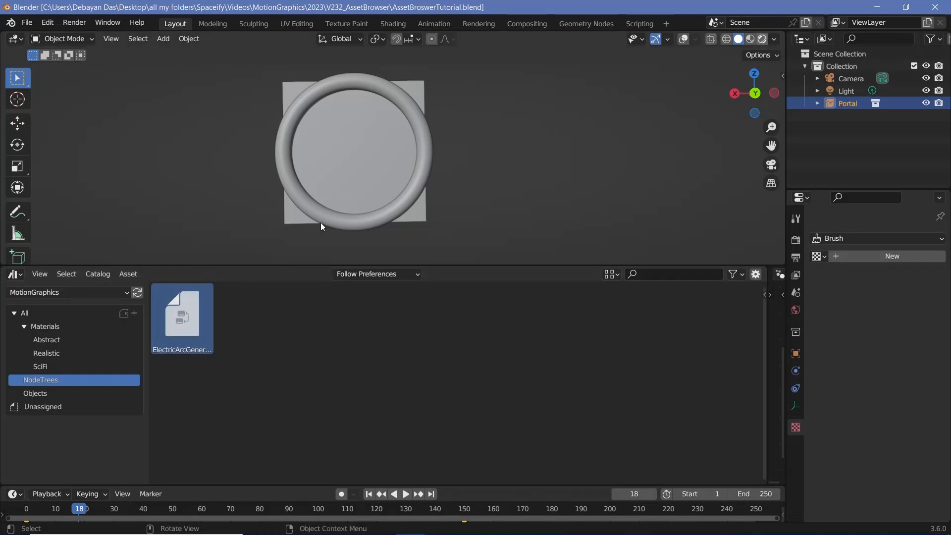
Set the portal file's viewport to rendered shading and show the details of the selected ElectricArcGenerator asset.
key("z")
key("n")
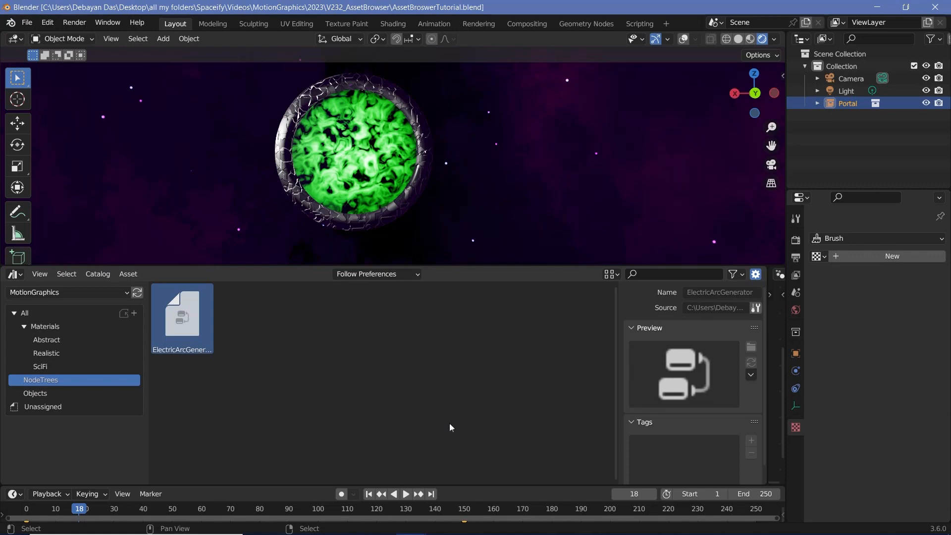
scroll(649, 456, "down", 1)
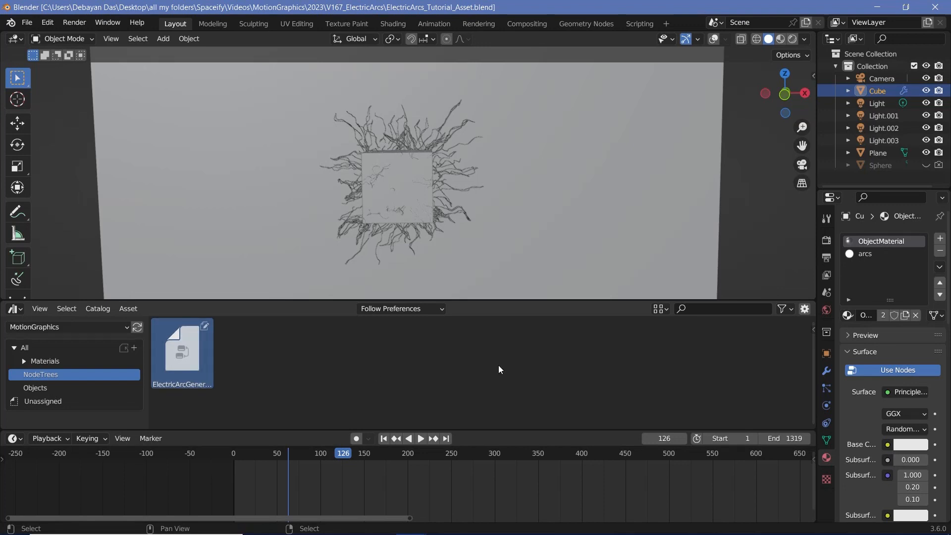
In the electric arcs file, show the ElectricArcGenerator asset's details and add a tag named "Sci fi".
key("n")
left_click(193, 354)
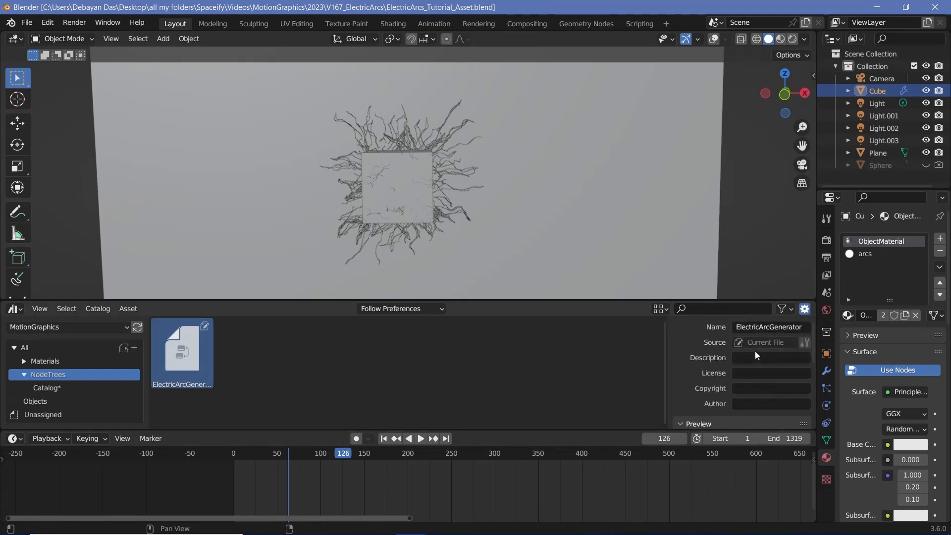
scroll(713, 367, "down", 8)
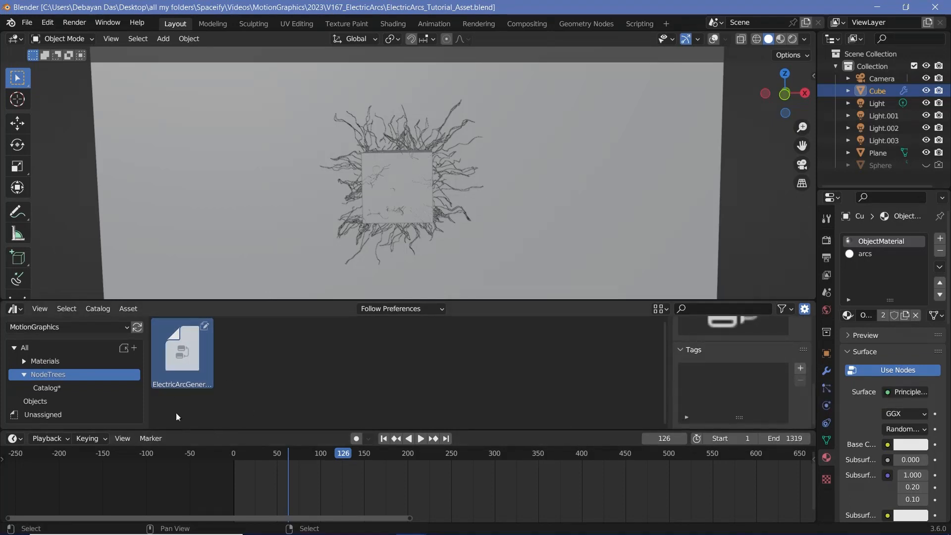
left_click(800, 368)
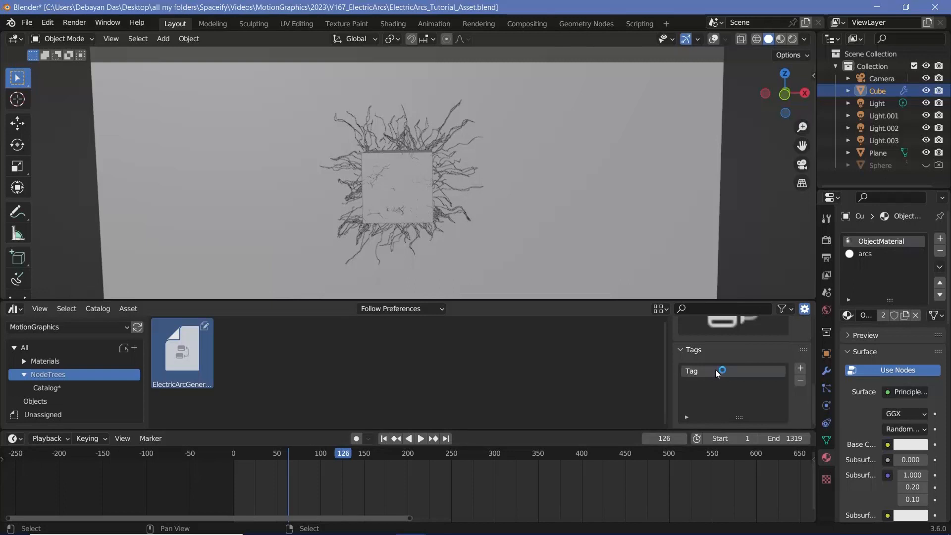
type("Sci fi")
key("Return")
Add a second tag named "Plasma" to the ElectricArcGenerator asset and save the electric arcs file.
left_click(800, 368)
double_click(724, 386)
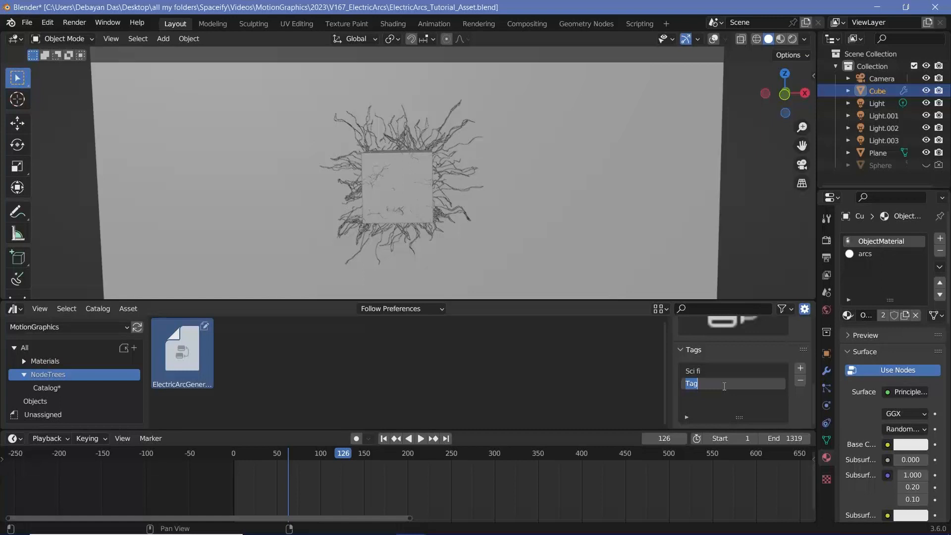
type("Plasma")
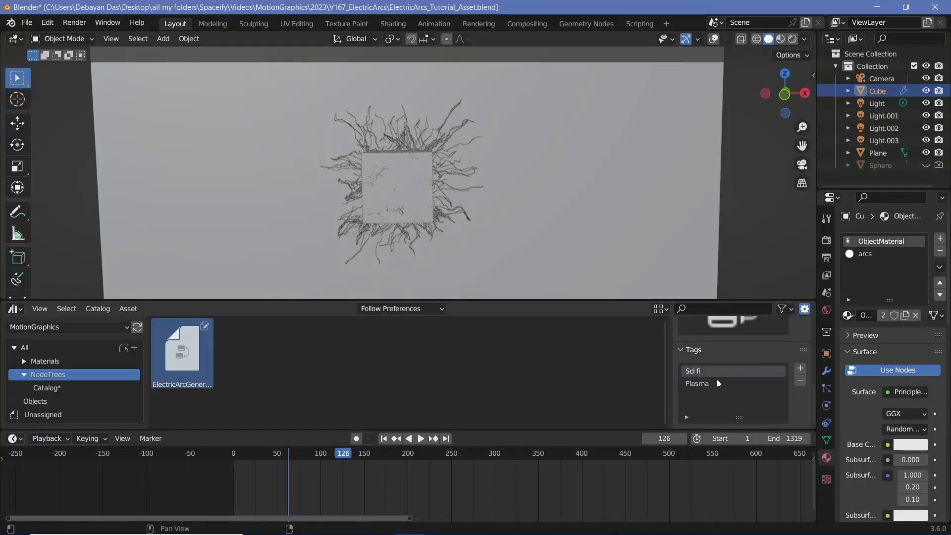
left_click(307, 379)
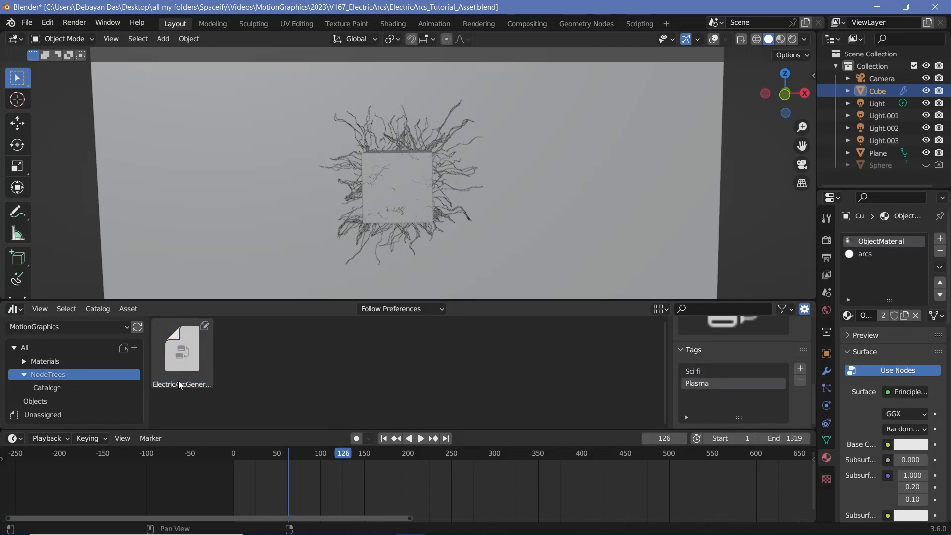
key("ctrl+s")
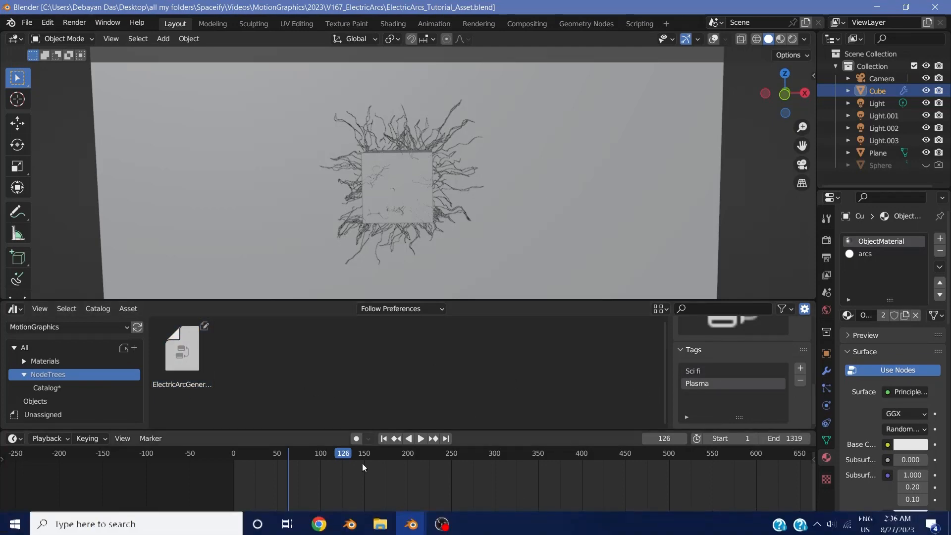
In the new default-cube scene, turn the lower viewport into an Asset Browser and search all libraries for "sci".
left_click(15, 331)
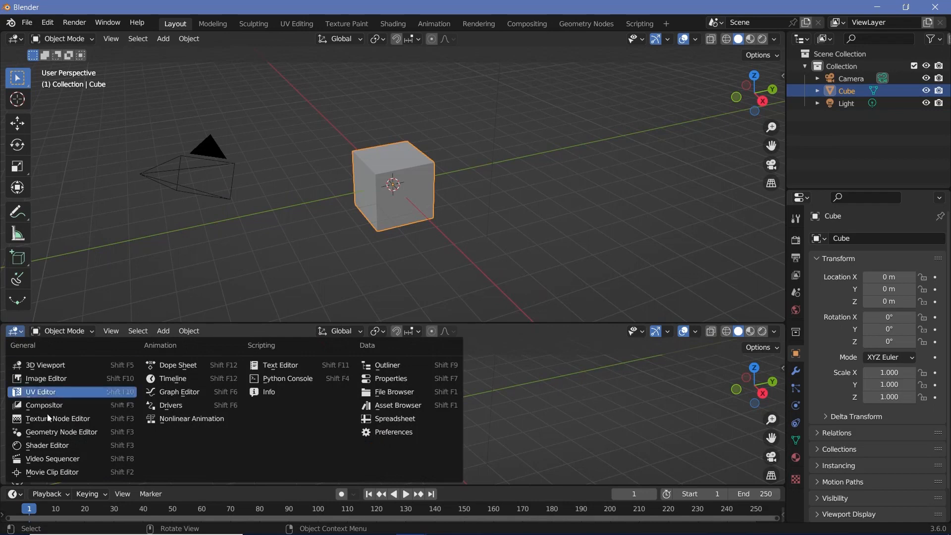
left_click(396, 405)
left_click(699, 332)
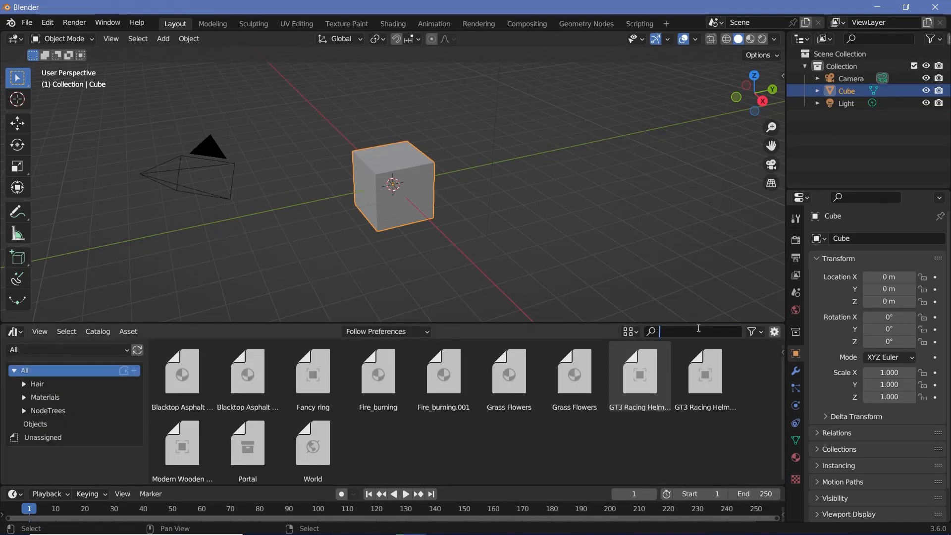
type("sc")
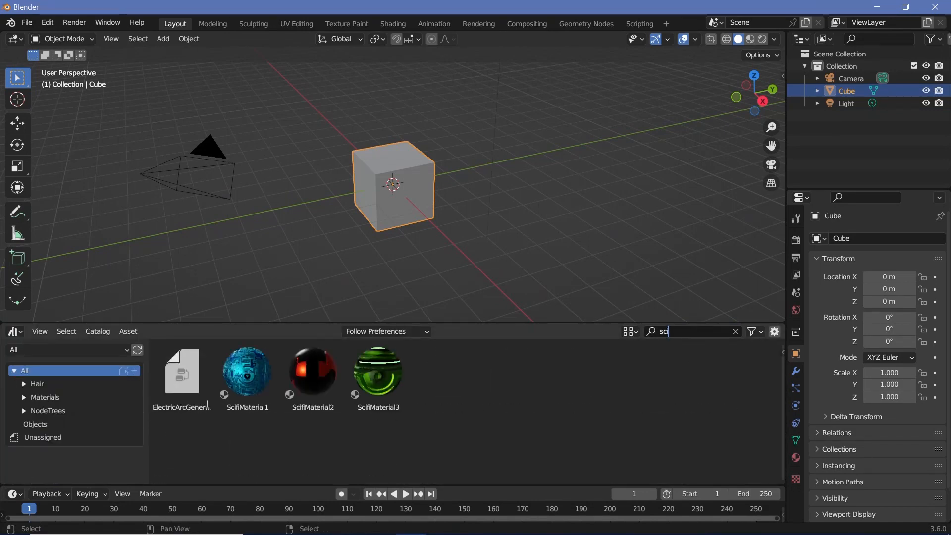
Replace the asset search term with "plas".
key("BackSpace")
key("BackSpace")
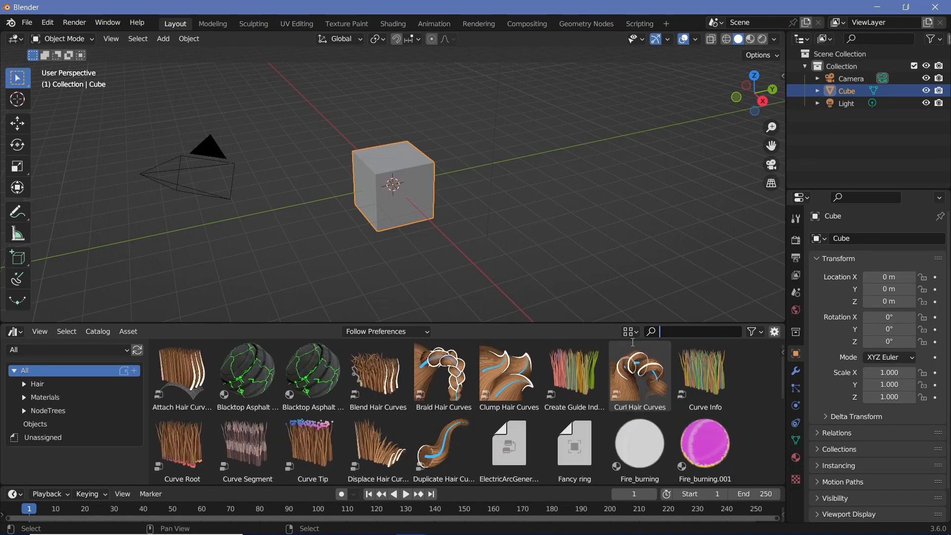
type("plas")
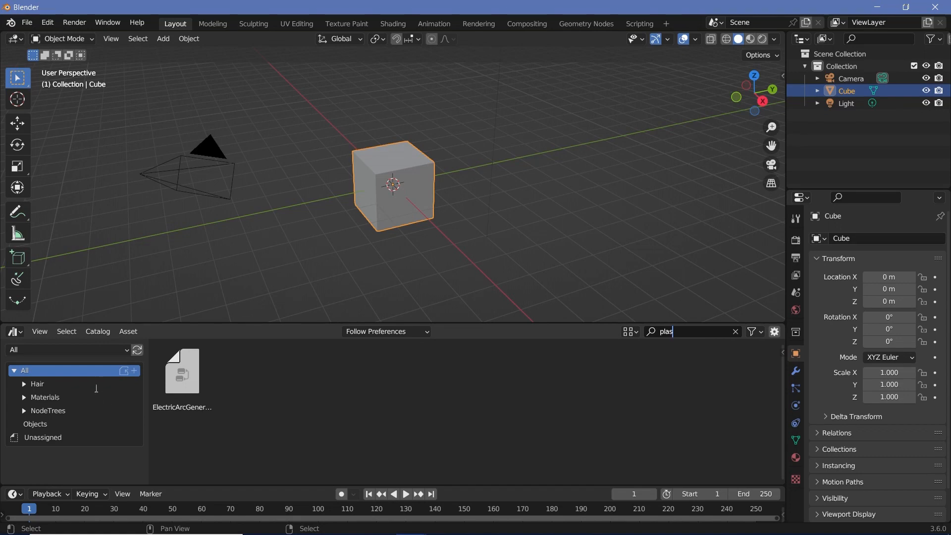
Switch the Asset Browser to the MotionGraphics library and check its Materials, SciFi and NodeTrees catalogs for assets matching the search.
left_click(55, 350)
left_click(46, 437)
left_click(45, 384)
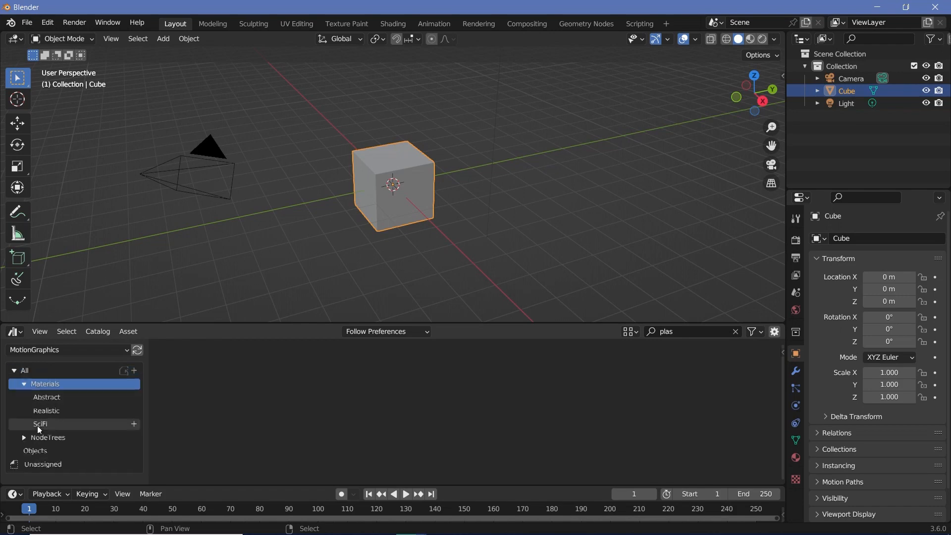
left_click(42, 426)
left_click(49, 437)
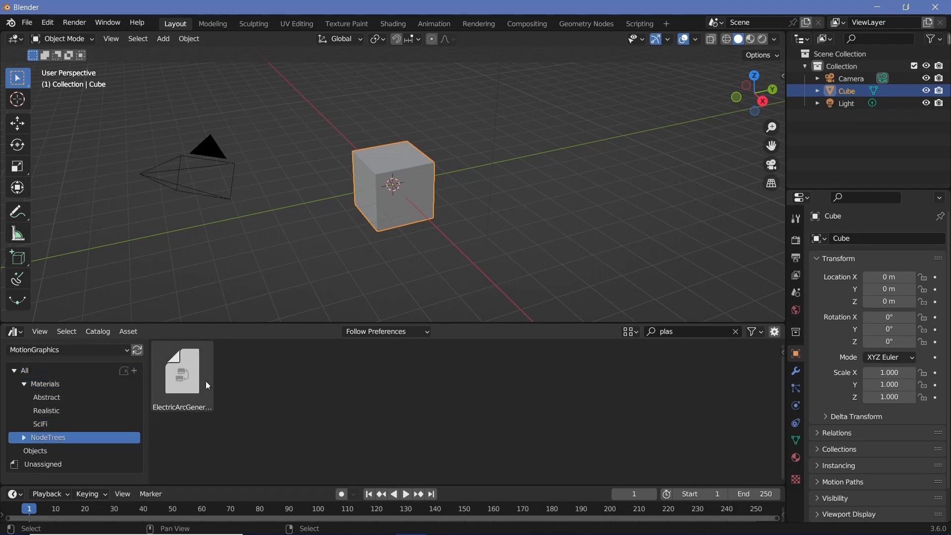